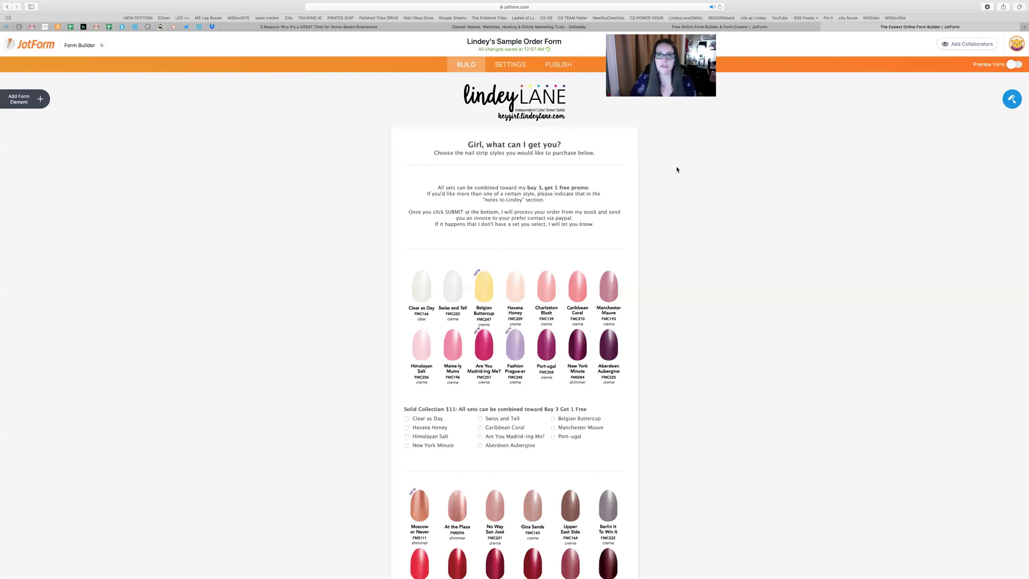
- Look through the whole sample order form in the builder, from its intro text down through the nail strip collections
{"action": "scroll", "coordinate": [674, 199], "scroll_direction": "down", "scroll_amount": 5}
{"action": "scroll", "coordinate": [673, 201], "scroll_direction": "down", "scroll_amount": 10}
{"action": "scroll", "coordinate": [673, 202], "scroll_direction": "down", "scroll_amount": 13}
{"action": "scroll", "coordinate": [674, 202], "scroll_direction": "down", "scroll_amount": 16}
{"action": "scroll", "coordinate": [673, 202], "scroll_direction": "down", "scroll_amount": 12}
{"action": "scroll", "coordinate": [674, 201], "scroll_direction": "up", "scroll_amount": 20}
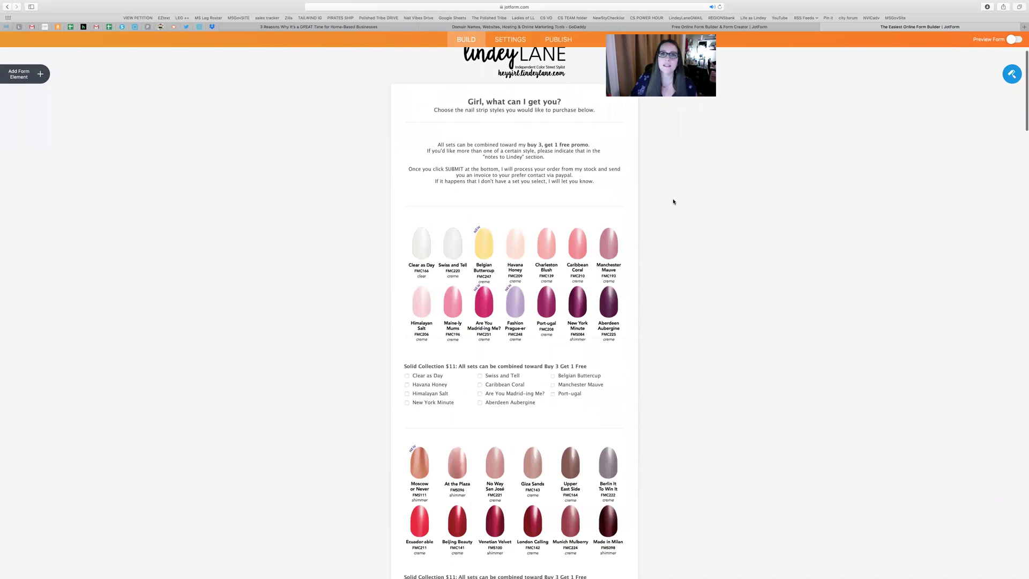
{"action": "scroll", "coordinate": [674, 202], "scroll_direction": "up", "scroll_amount": 2}
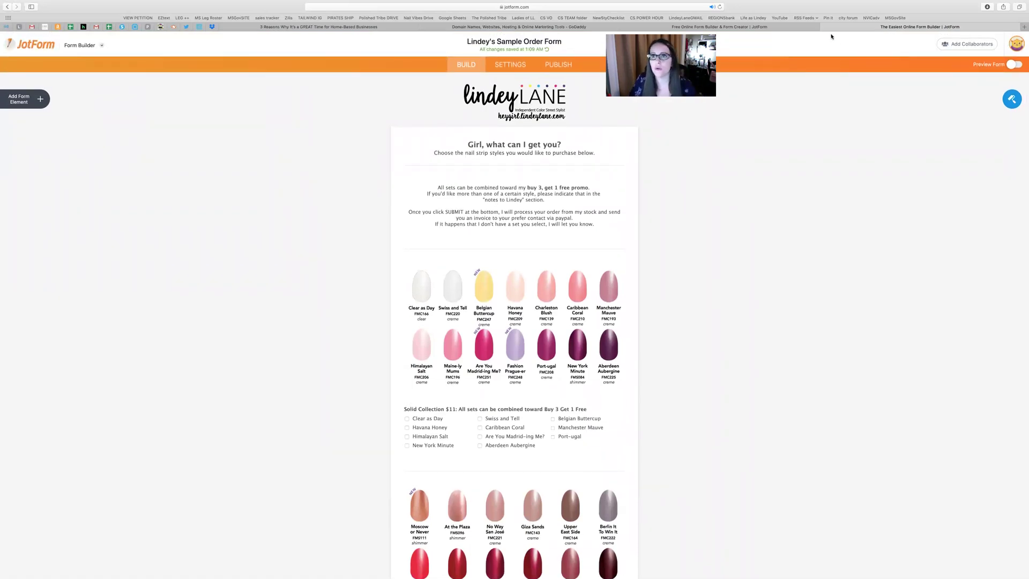
- Log in to the JotForm account with the saved username and password
{"action": "left_click", "coordinate": [767, 29]}
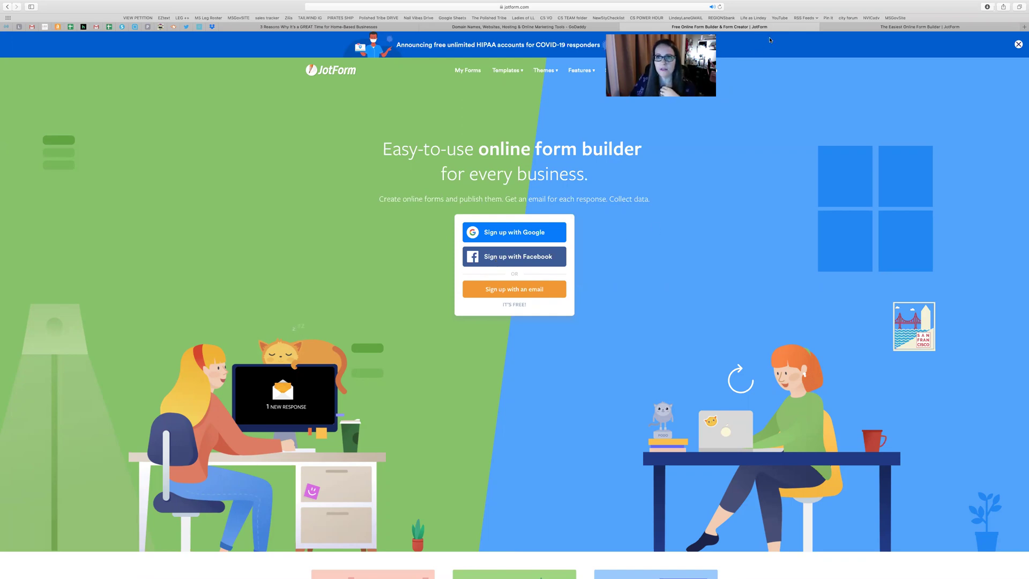
{"action": "left_click", "coordinate": [691, 71]}
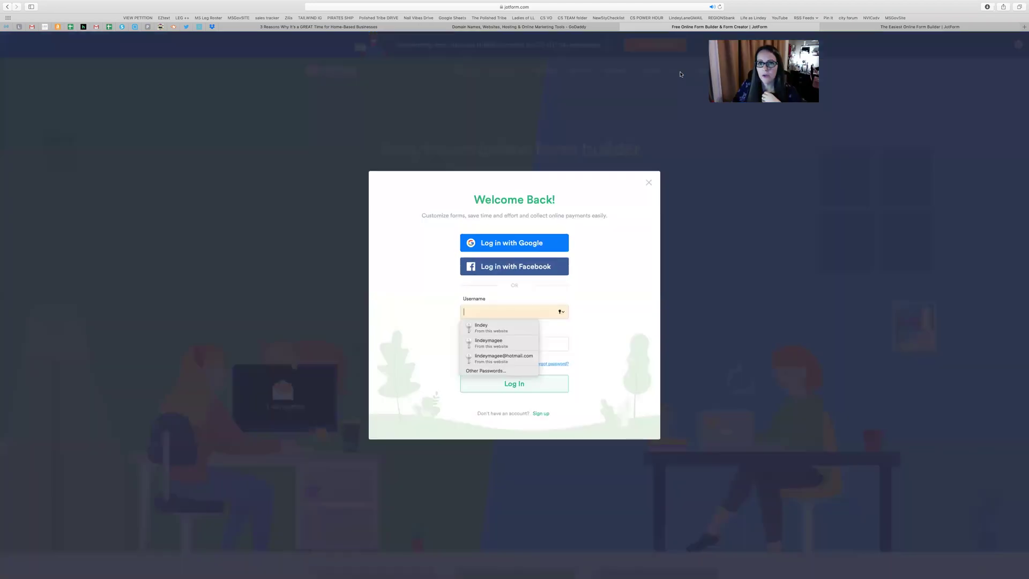
{"action": "left_click", "coordinate": [498, 330]}
{"action": "left_click", "coordinate": [510, 384]}
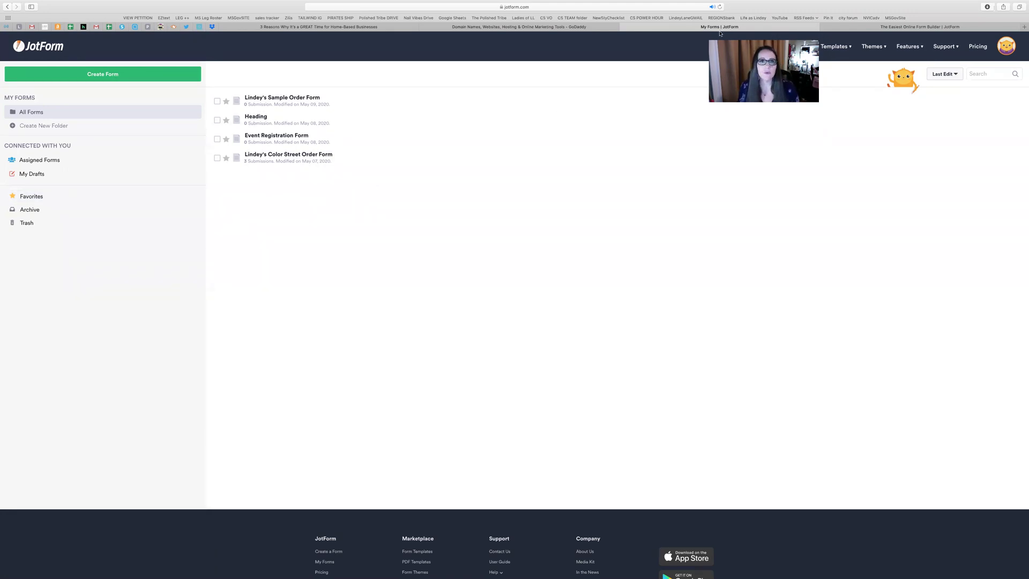
{"action": "left_click_drag", "start_coordinate": [776, 43], "coordinate": [719, 38]}
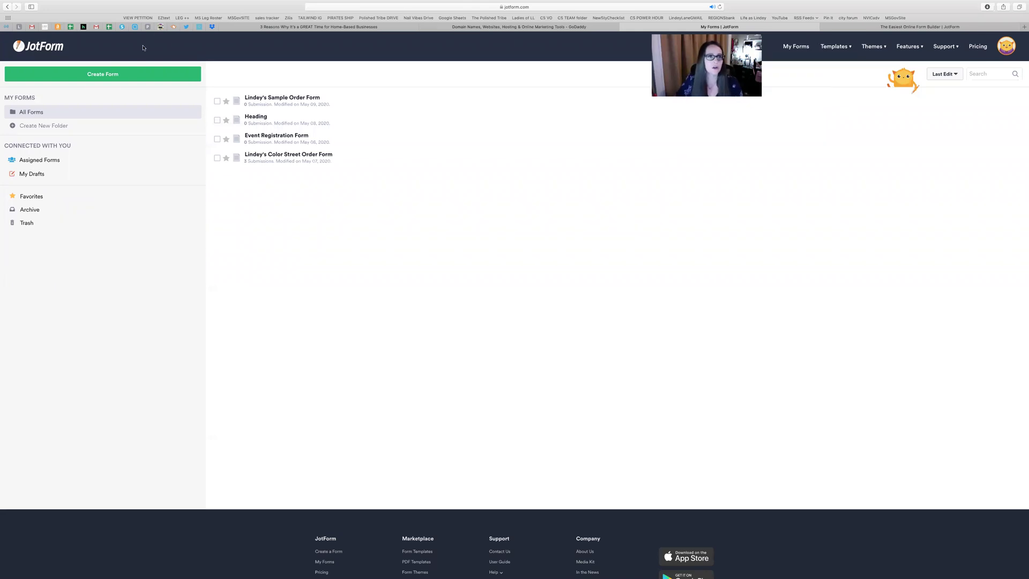
- Start creating a new form by importing an existing one from a web page
{"action": "left_click", "coordinate": [123, 75]}
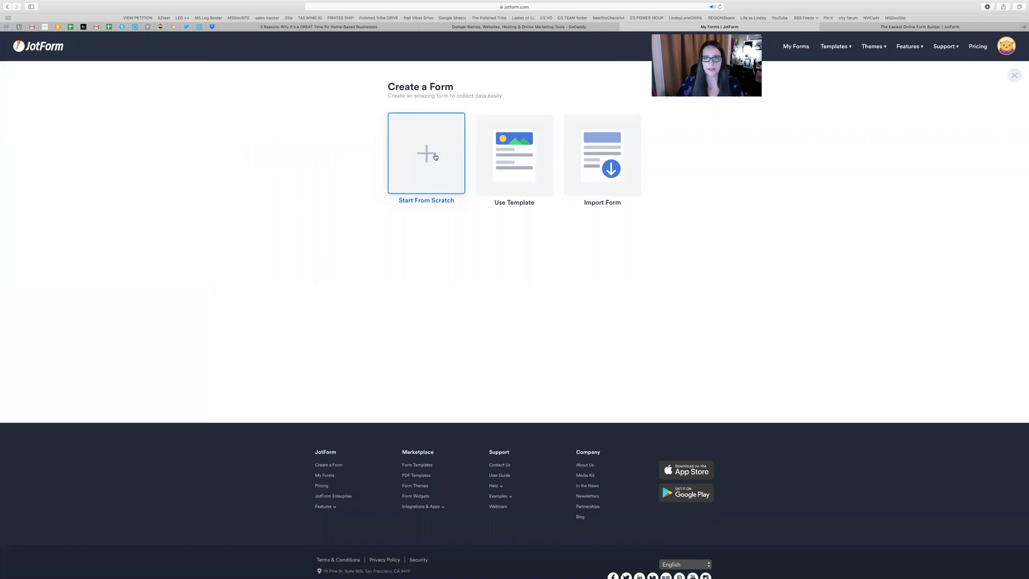
{"action": "left_click", "coordinate": [603, 150]}
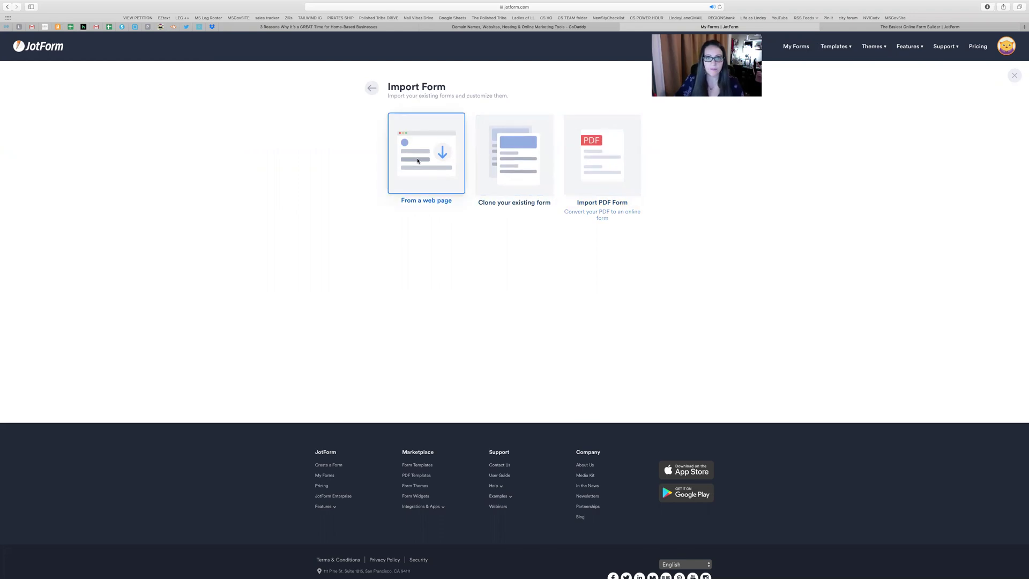
{"action": "left_click", "coordinate": [437, 156]}
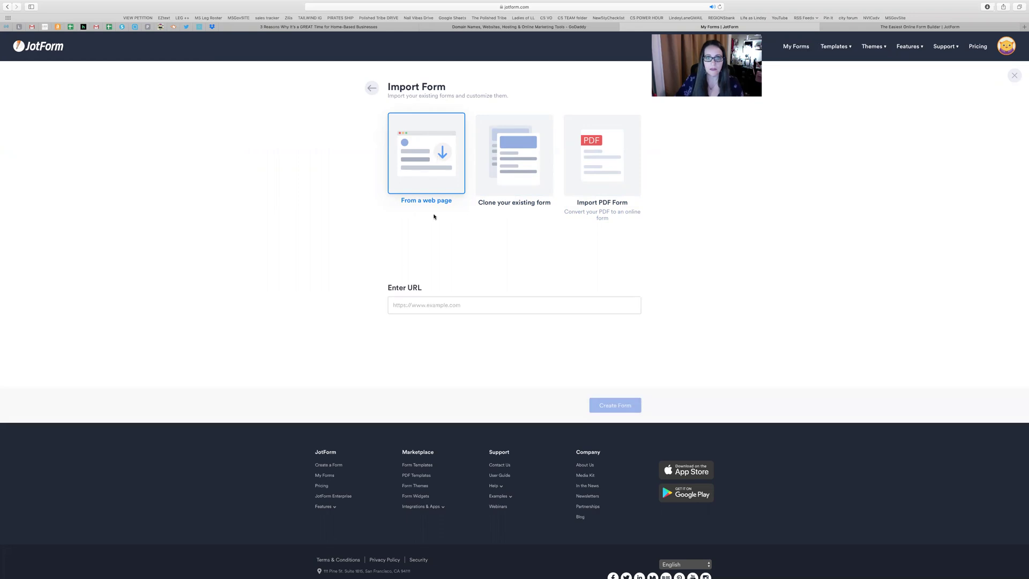
{"action": "left_click", "coordinate": [429, 305]}
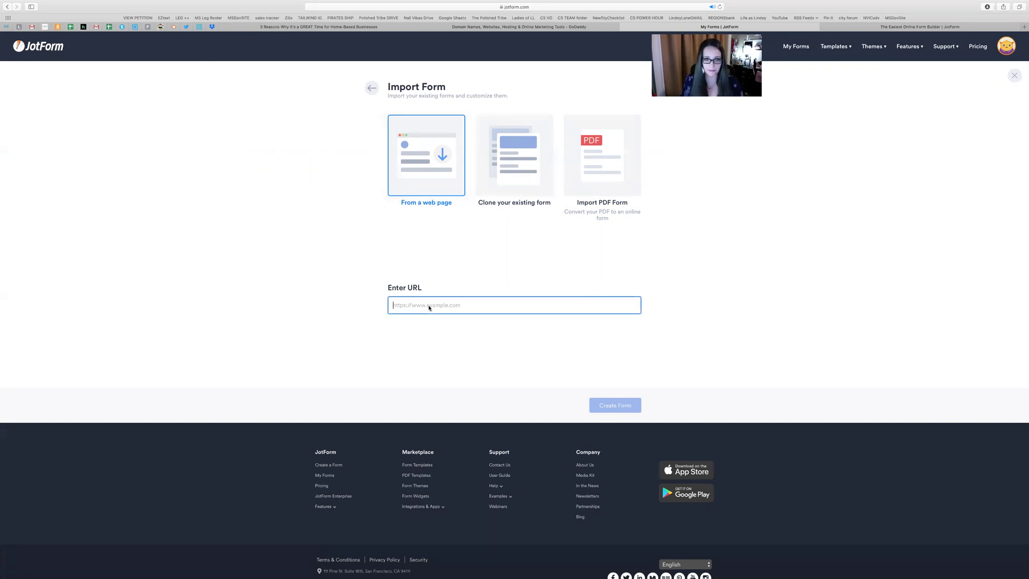
{"action": "type", "text": "Midnight in Manhattan + Chilladelphia + Plaid About You"}
{"action": "left_click_drag", "start_coordinate": [553, 313], "coordinate": [365, 304]}
{"action": "key", "text": "BackSpace"}
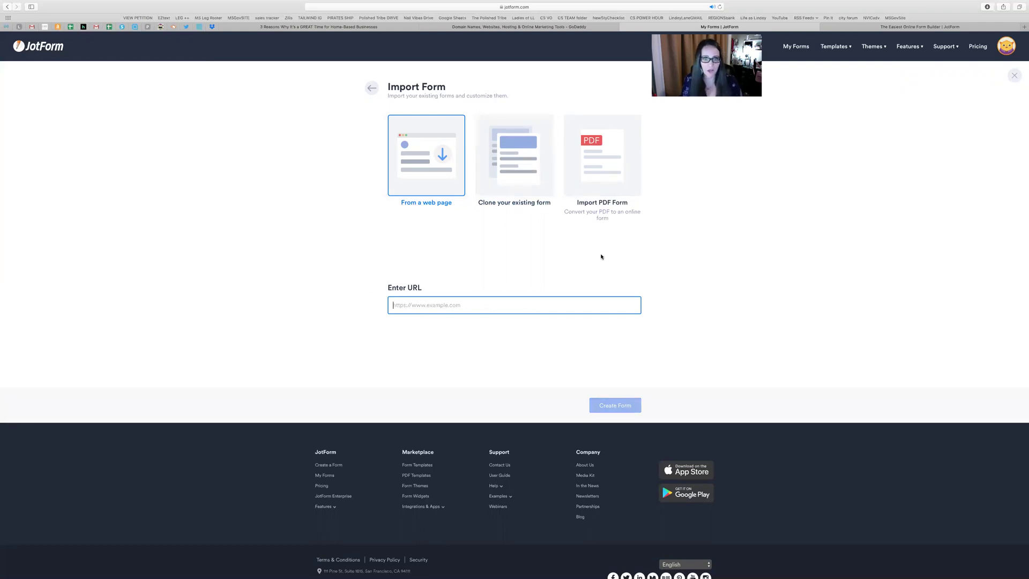
- Copy the sample order form's builder URL into the import's URL field and create the form from it
{"action": "left_click", "coordinate": [882, 28]}
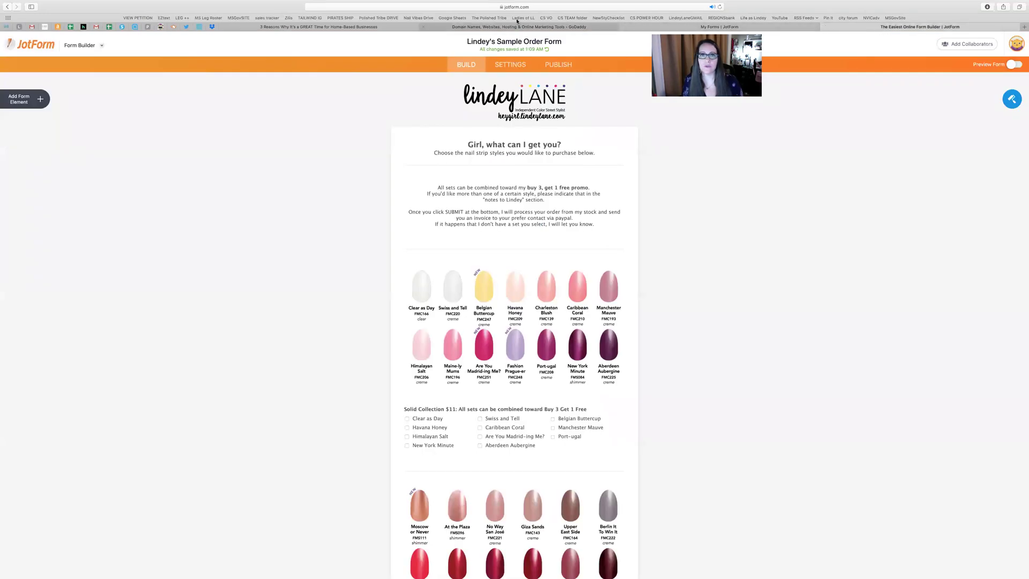
{"action": "left_click", "coordinate": [366, 10]}
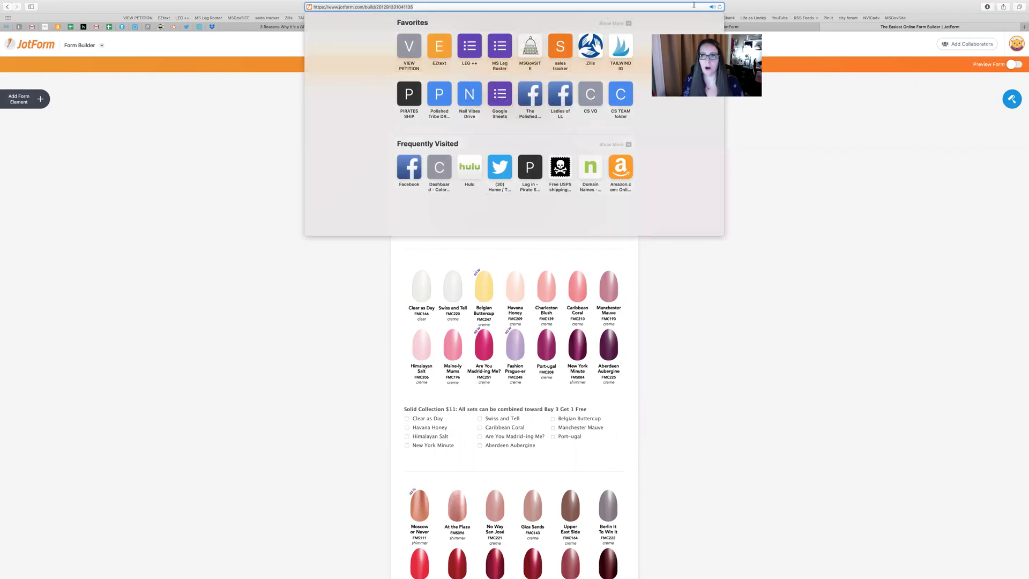
{"action": "key", "text": "Escape"}
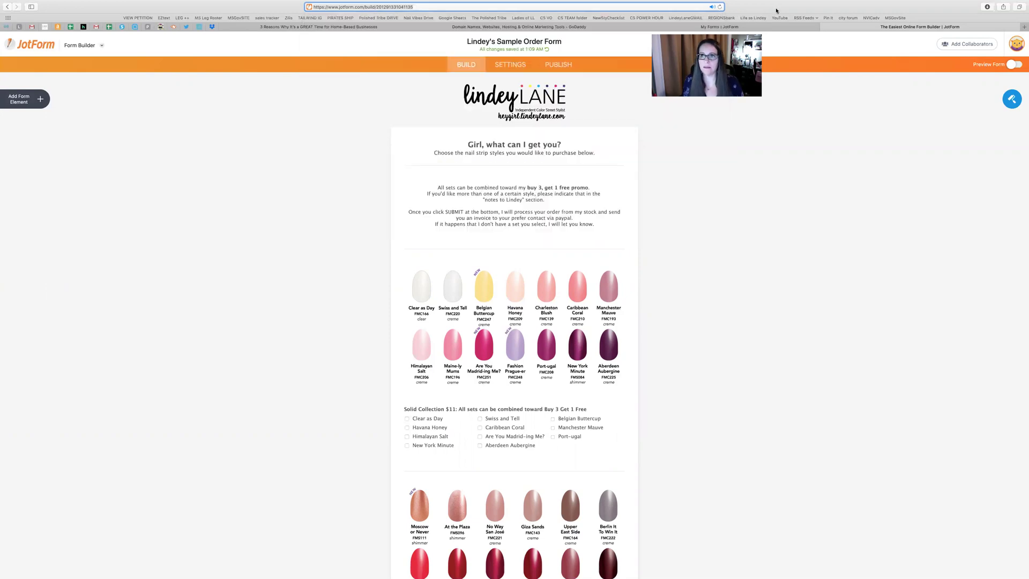
{"action": "left_click", "coordinate": [660, 27]}
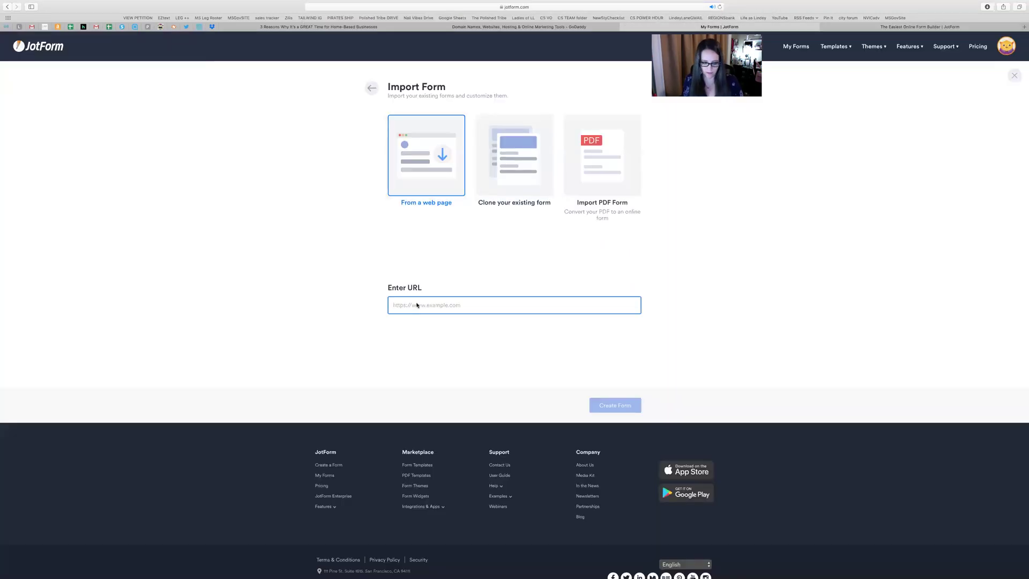
{"action": "key", "text": "super+v"}
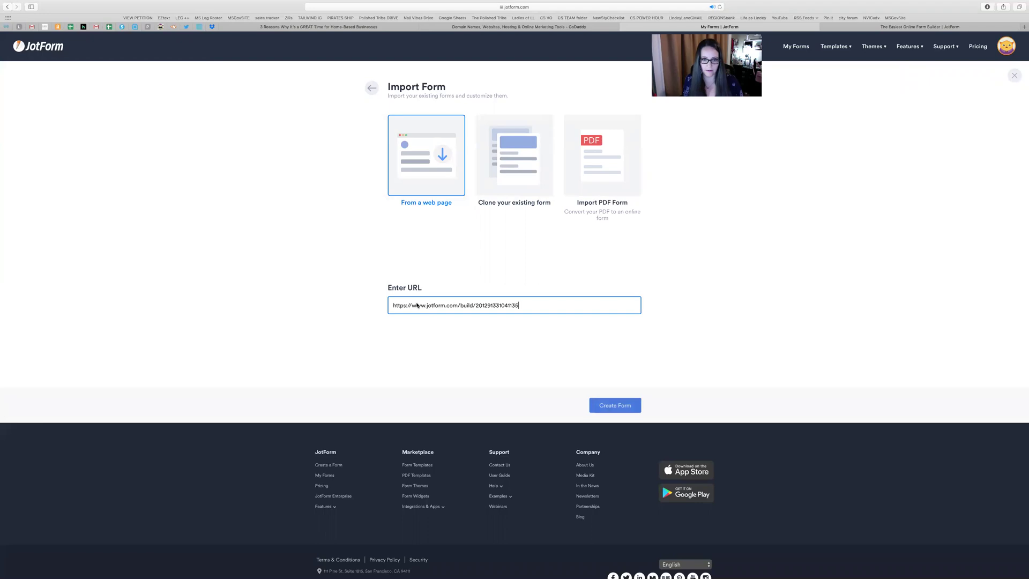
{"action": "left_click", "coordinate": [607, 405]}
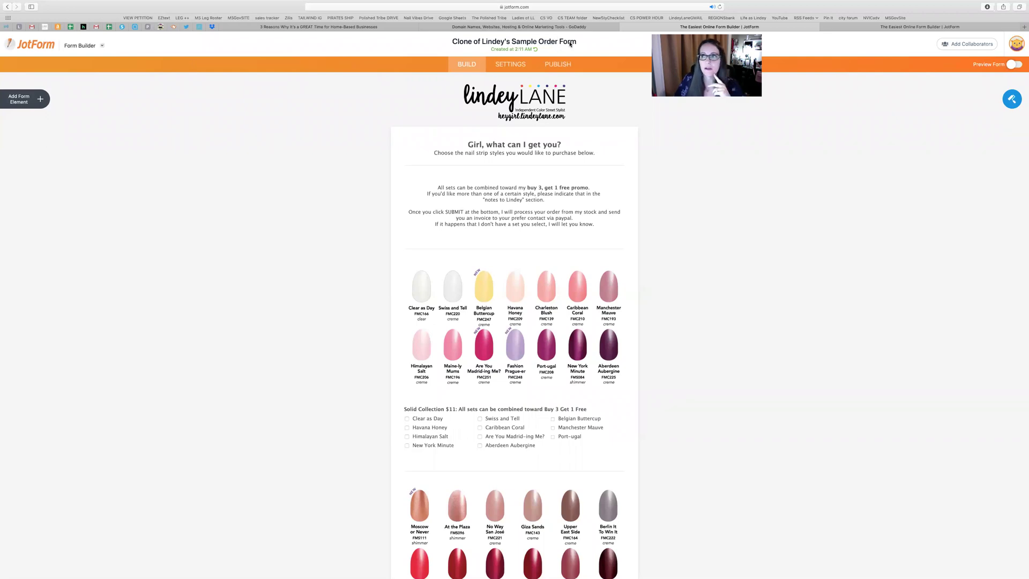
- Rename the cloned form with the new owner's first name in the possessive, followed by "Order Form"
{"action": "triple_click", "coordinate": [483, 41]}
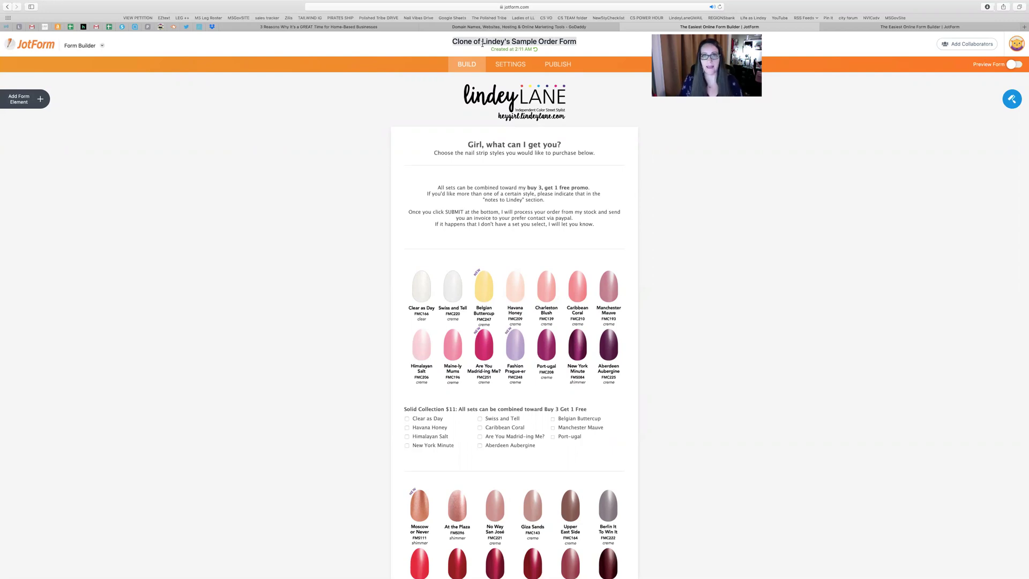
{"action": "key", "text": "BackSpace"}
{"action": "type", "text": "Mich"}
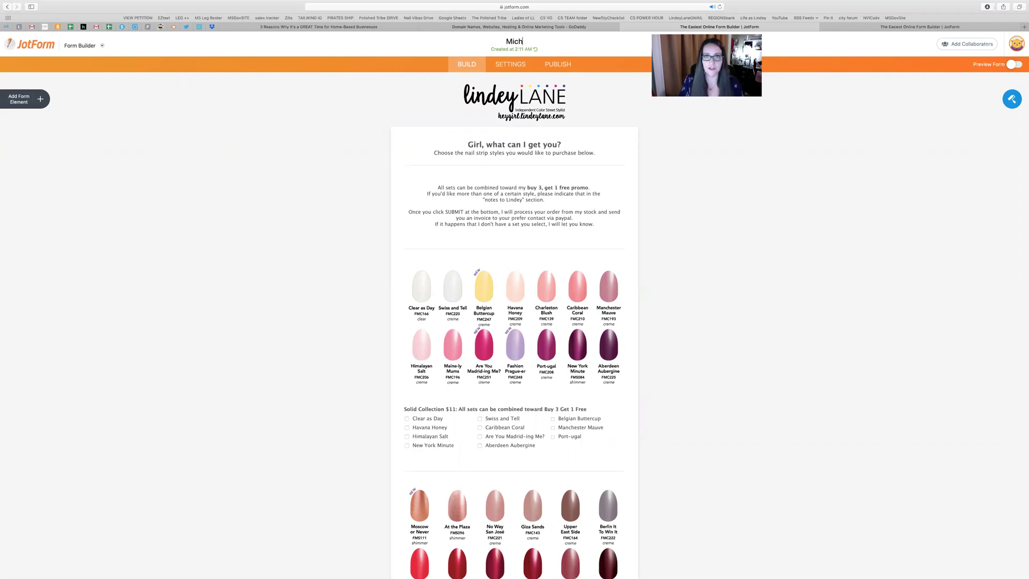
{"action": "type", "text": "elle's"}
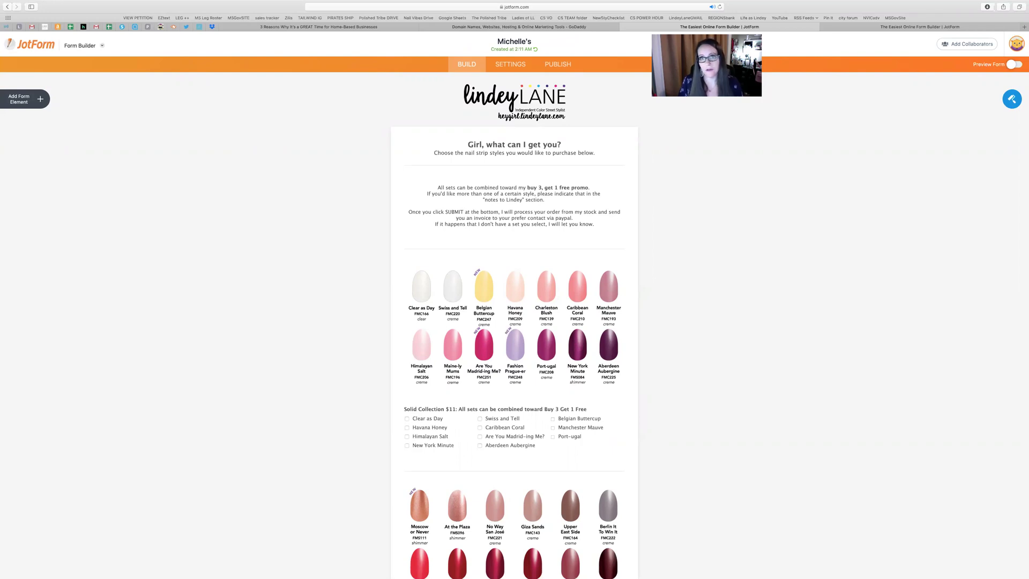
{"action": "type", "text": " Order F"}
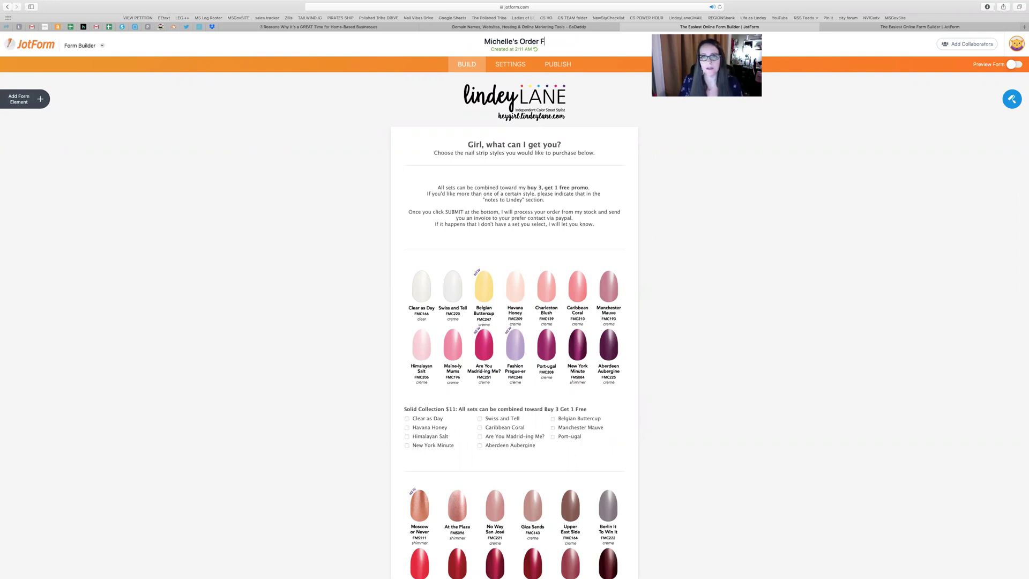
{"action": "type", "text": "orm"}
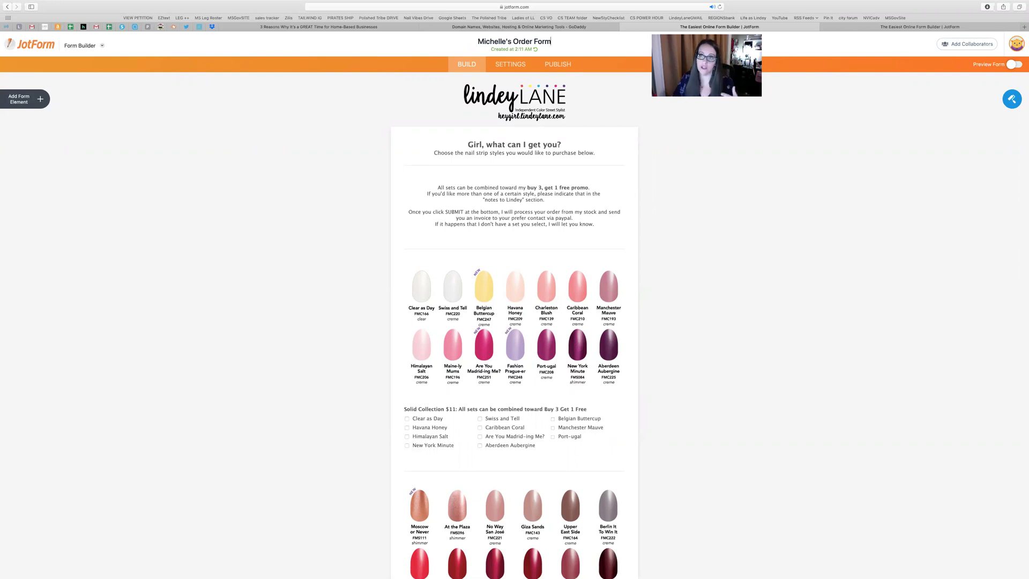
{"action": "left_click", "coordinate": [676, 182]}
- Remove the existing logo from above the form's heading
{"action": "left_click", "coordinate": [517, 102]}
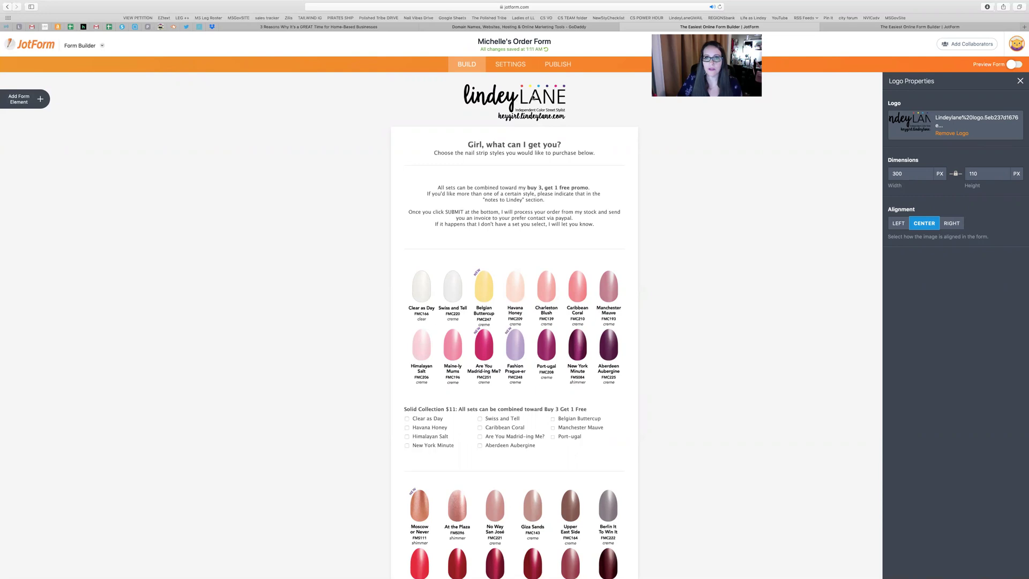
{"action": "scroll", "coordinate": [534, 139], "scroll_direction": "down", "scroll_amount": 2}
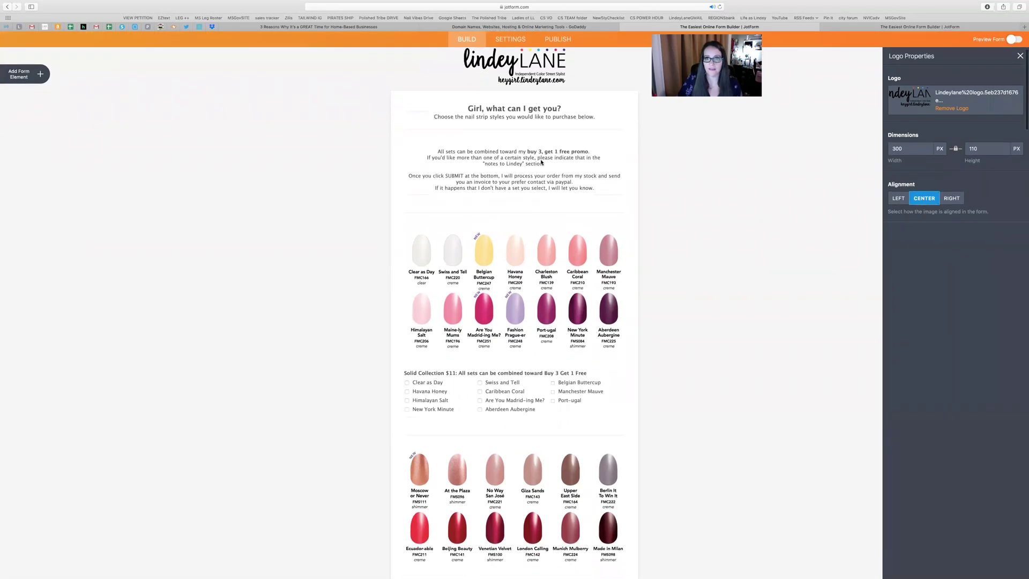
{"action": "scroll", "coordinate": [528, 118], "scroll_direction": "up", "scroll_amount": 2}
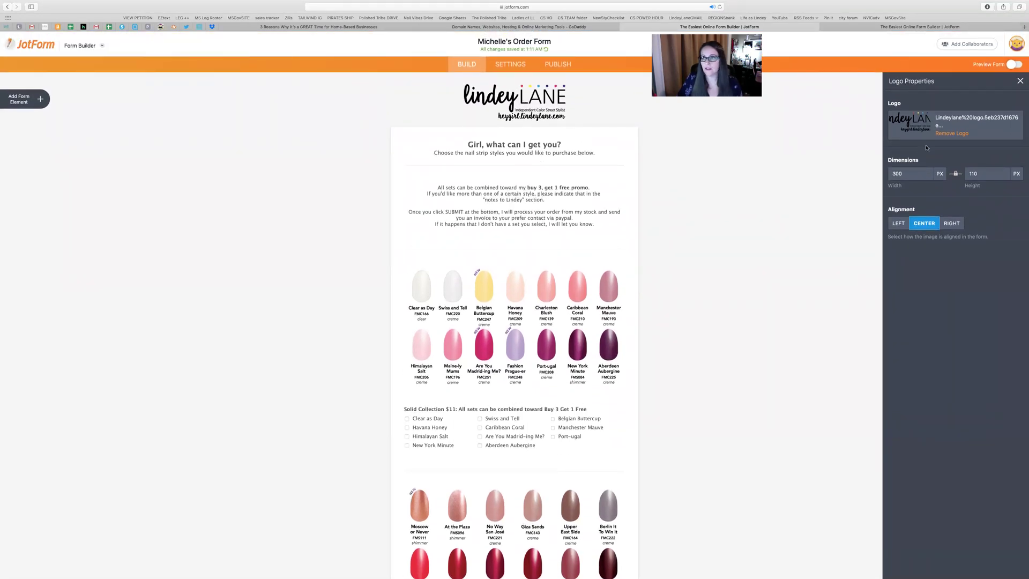
{"action": "left_click", "coordinate": [959, 134]}
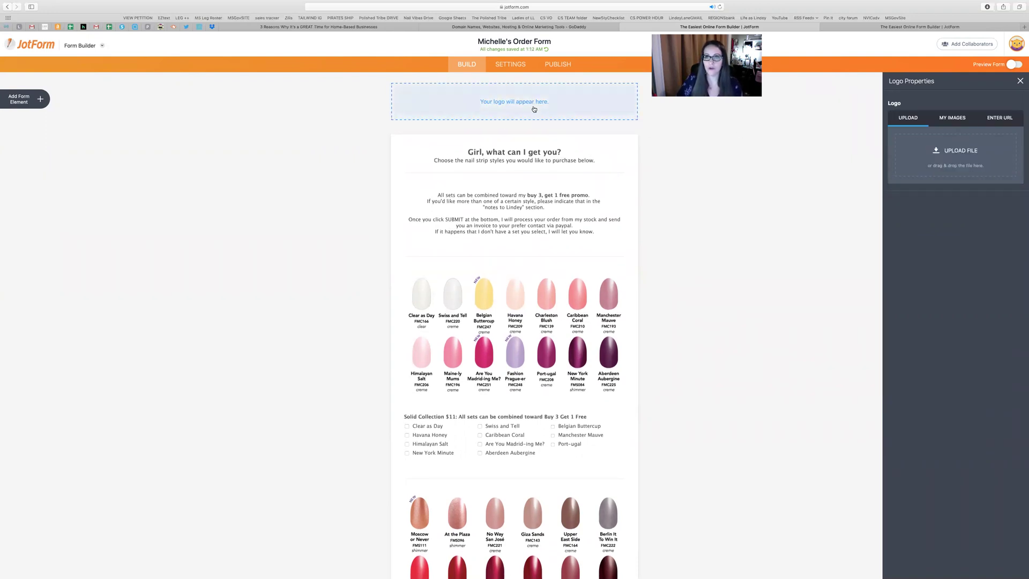
{"action": "left_click", "coordinate": [943, 156]}
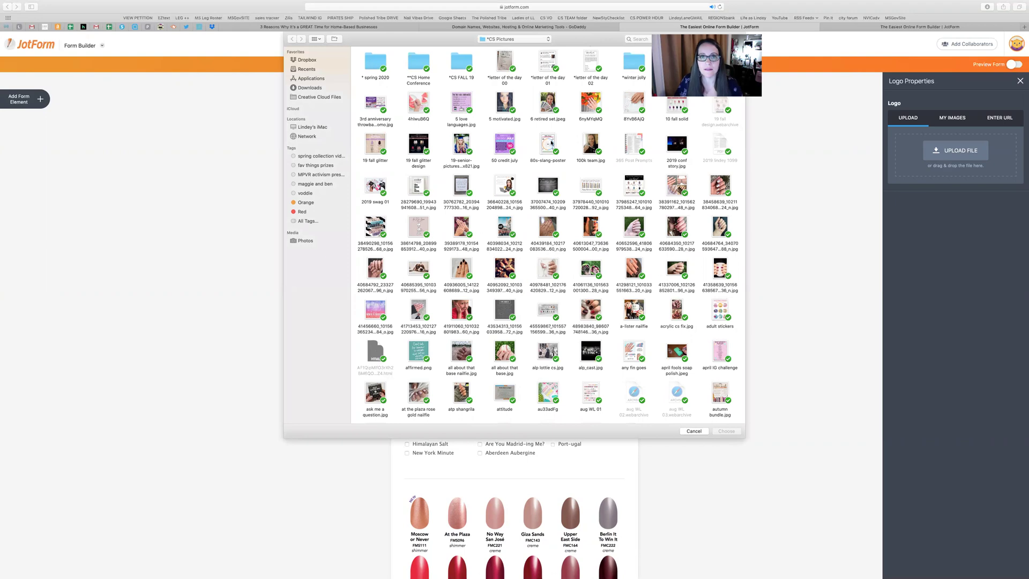
{"action": "scroll", "coordinate": [582, 195], "scroll_direction": "down", "scroll_amount": 5}
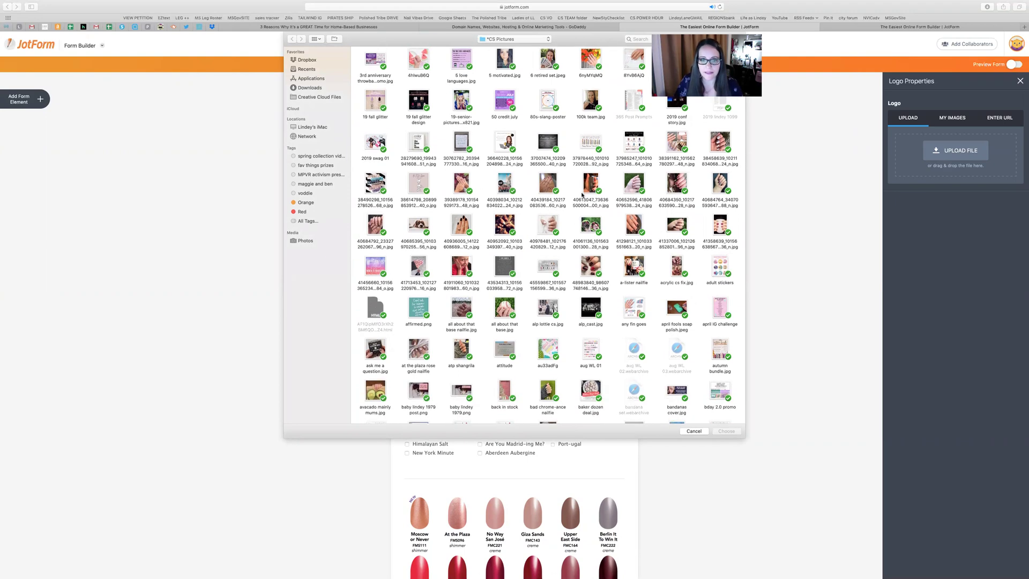
{"action": "scroll", "coordinate": [582, 195], "scroll_direction": "down", "scroll_amount": 10}
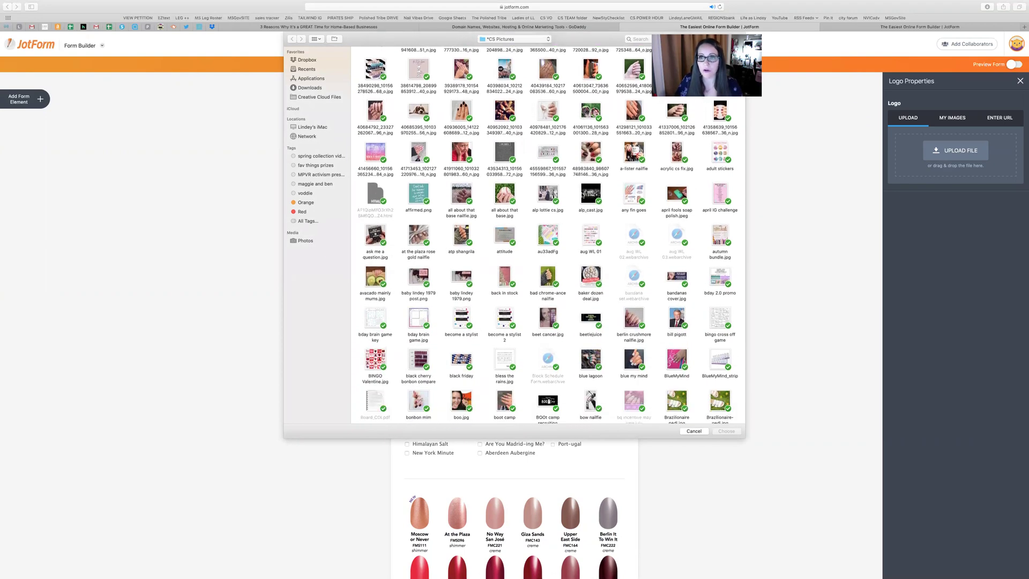
{"action": "key", "text": "Escape"}
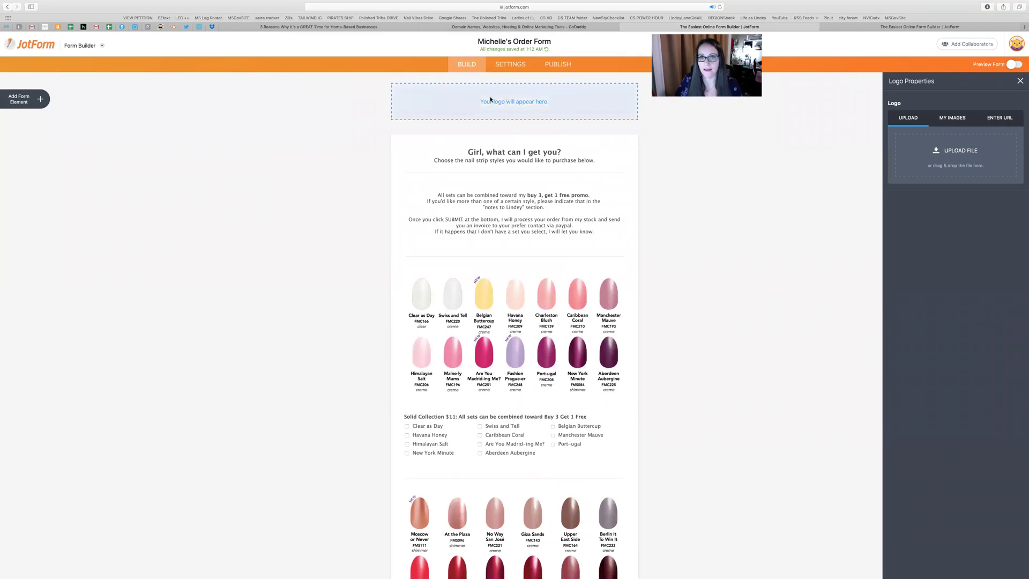
- View the properties of the "Girl, what can I get you?" heading and of the first nail swatch image
{"action": "left_click", "coordinate": [518, 155]}
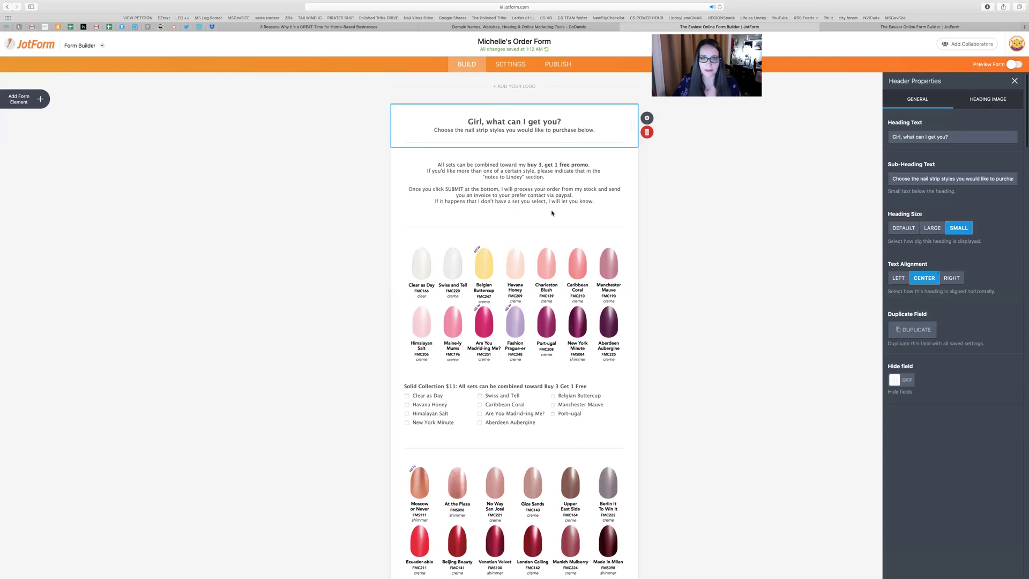
{"action": "scroll", "coordinate": [552, 213], "scroll_direction": "down", "scroll_amount": 3}
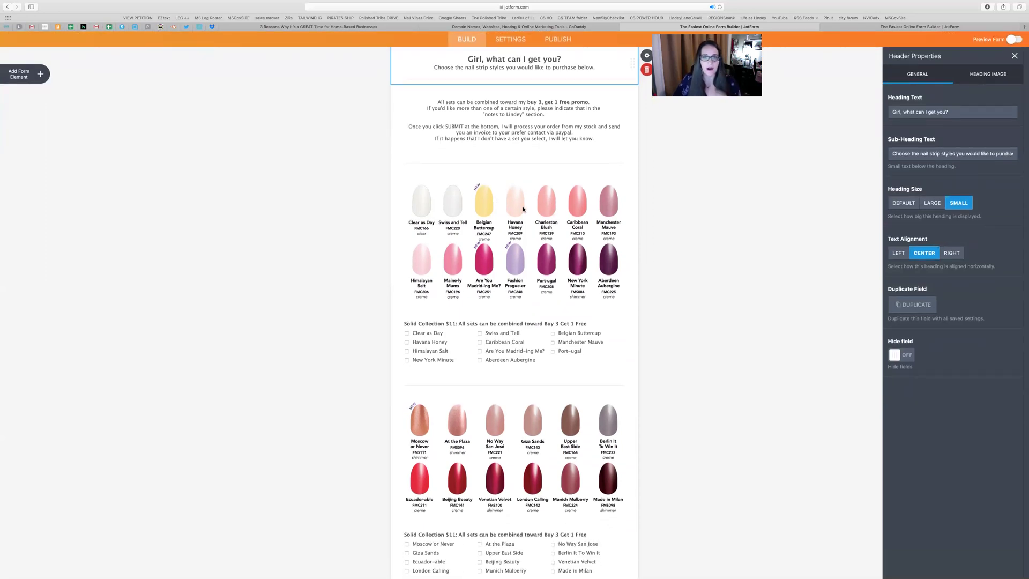
{"action": "scroll", "coordinate": [520, 203], "scroll_direction": "down", "scroll_amount": 1}
{"action": "left_click", "coordinate": [512, 177]}
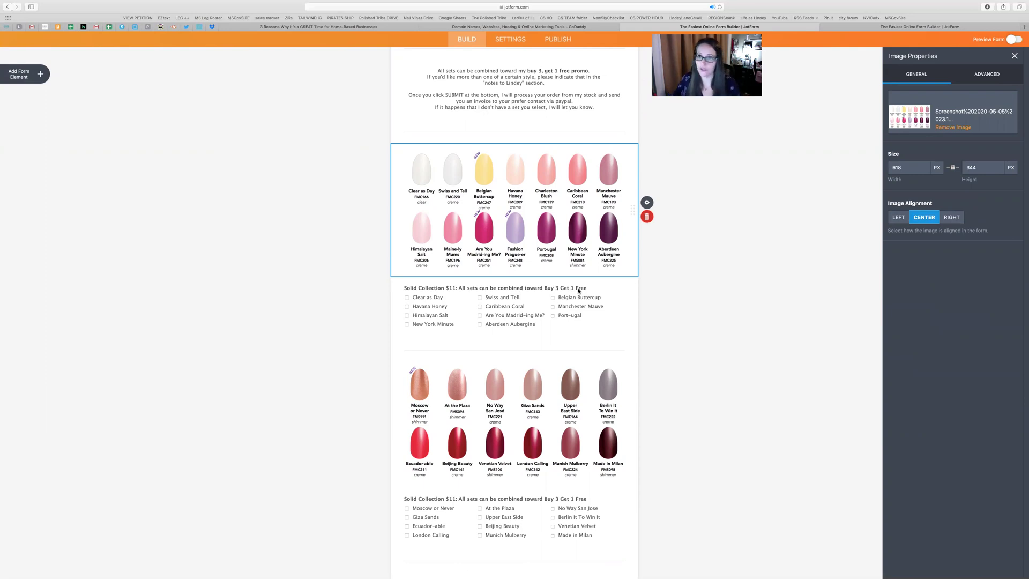
- Delete "All sets can be combined toward Buy 3 Get 1 Free" from the first collection's question, leaving "Solid Collection $11:"
{"action": "left_click", "coordinate": [535, 290]}
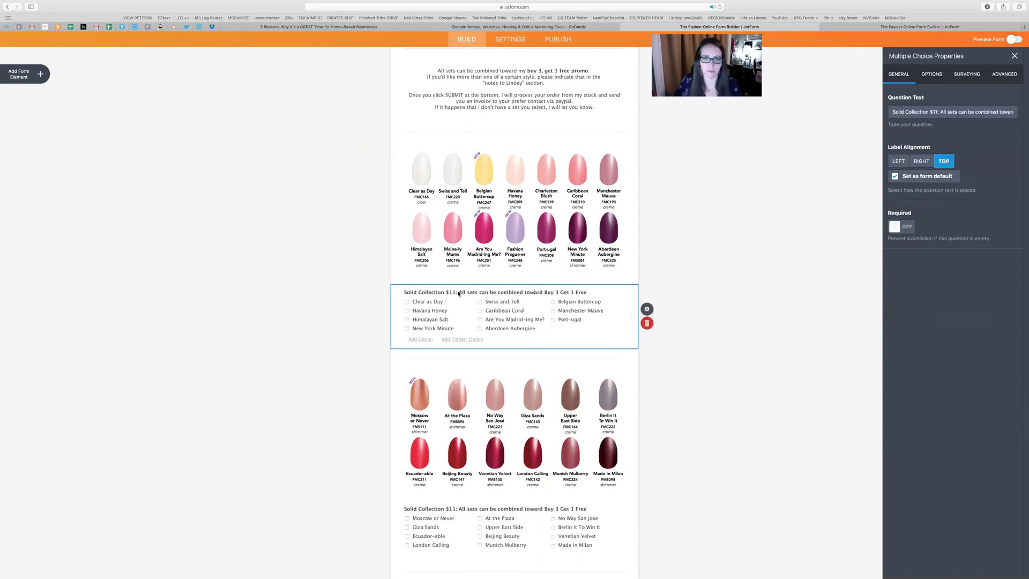
{"action": "left_click_drag", "start_coordinate": [460, 293], "coordinate": [587, 293]}
{"action": "key", "text": "BackSpace"}
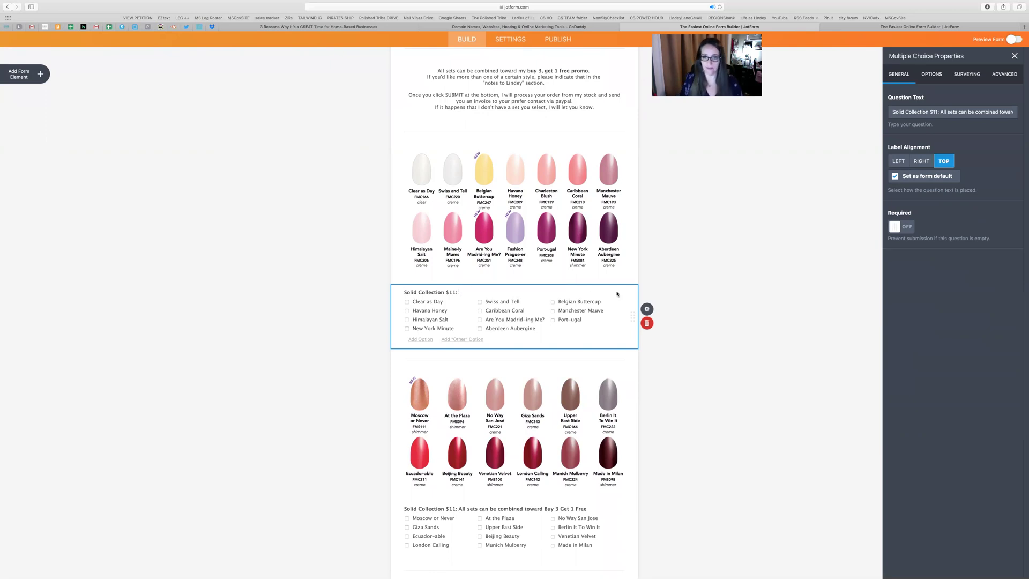
- Undo the text deletion in the first Solid Collection question
{"action": "key", "text": "super+z"}
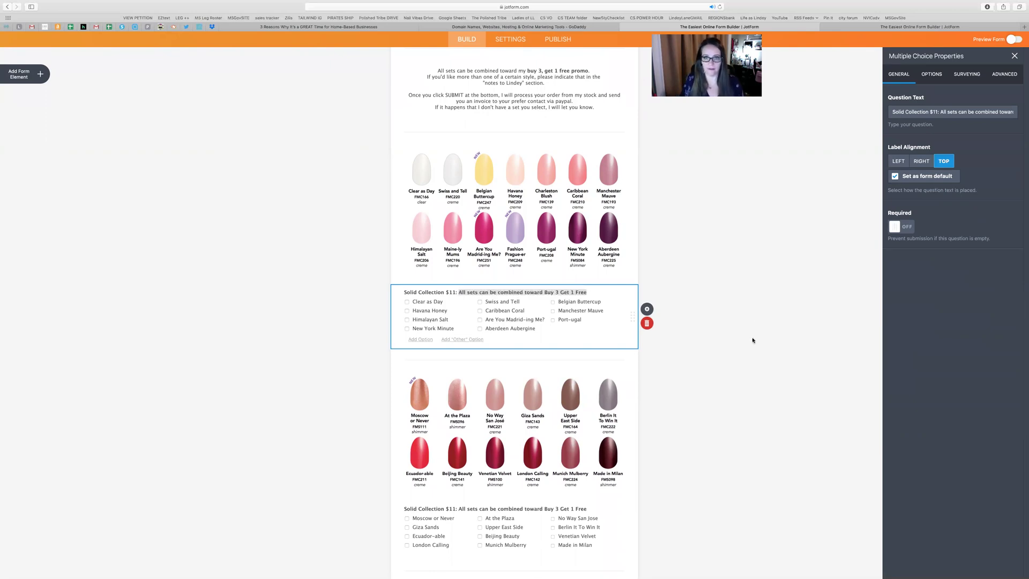
- Review the remaining nail collections and their questions down to the customer contact fields
{"action": "scroll", "coordinate": [755, 327], "scroll_direction": "down", "scroll_amount": 3}
{"action": "scroll", "coordinate": [753, 340], "scroll_direction": "down", "scroll_amount": 5}
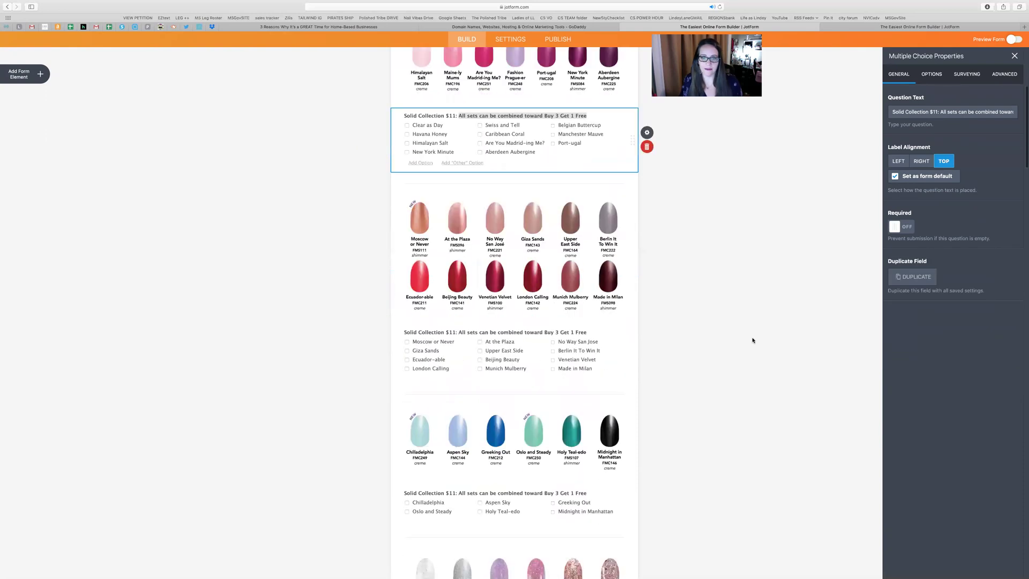
{"action": "scroll", "coordinate": [752, 340], "scroll_direction": "down", "scroll_amount": 6}
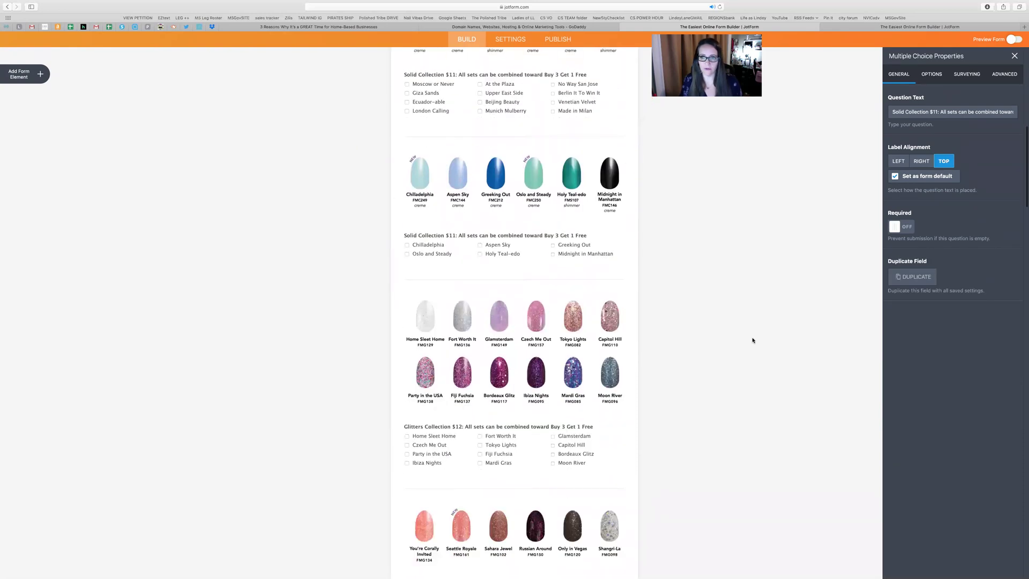
{"action": "scroll", "coordinate": [752, 340], "scroll_direction": "down", "scroll_amount": 9}
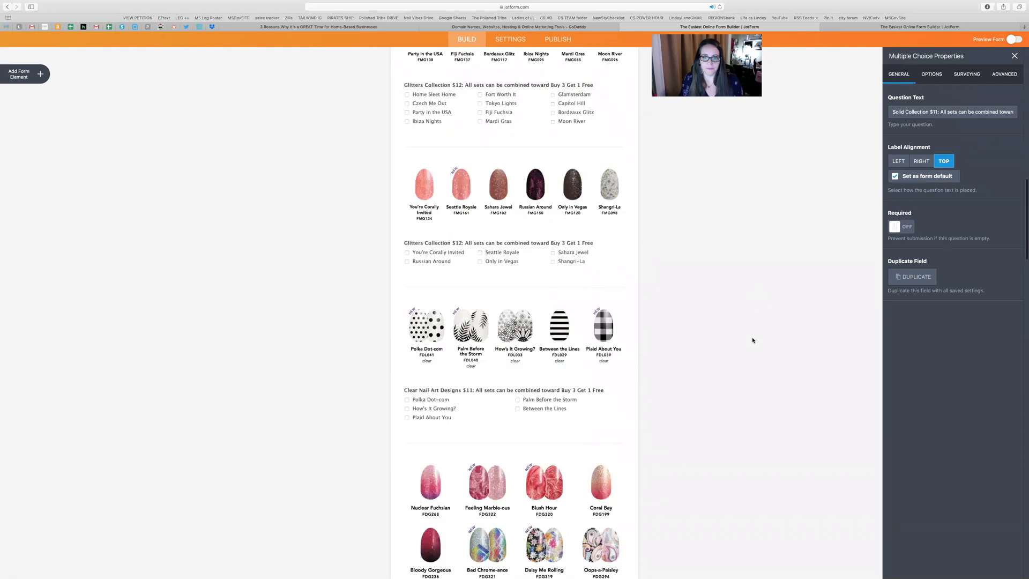
{"action": "scroll", "coordinate": [752, 339], "scroll_direction": "down", "scroll_amount": 15}
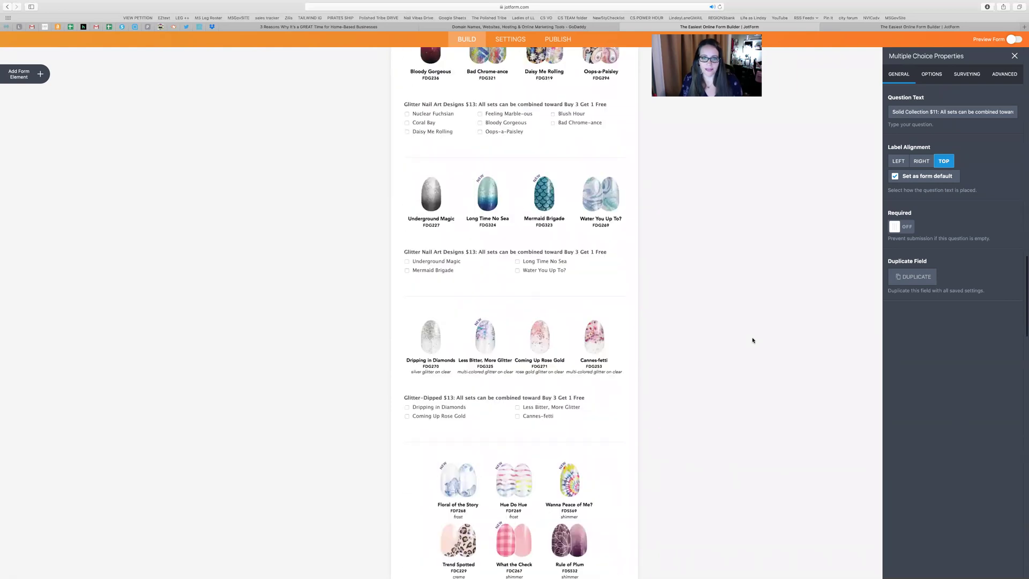
{"action": "scroll", "coordinate": [753, 340], "scroll_direction": "down", "scroll_amount": 7}
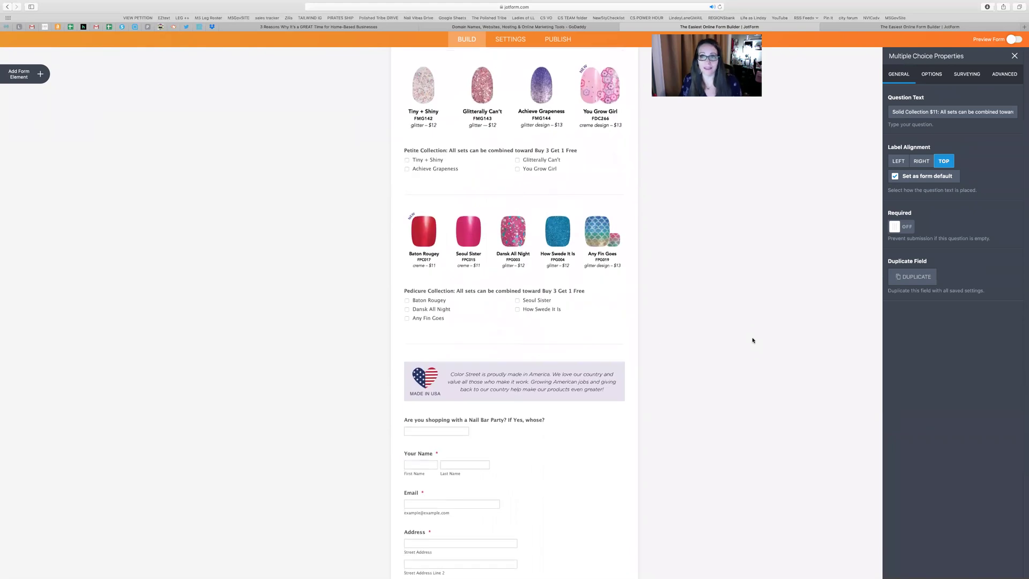
{"action": "scroll", "coordinate": [752, 339], "scroll_direction": "down", "scroll_amount": 5}
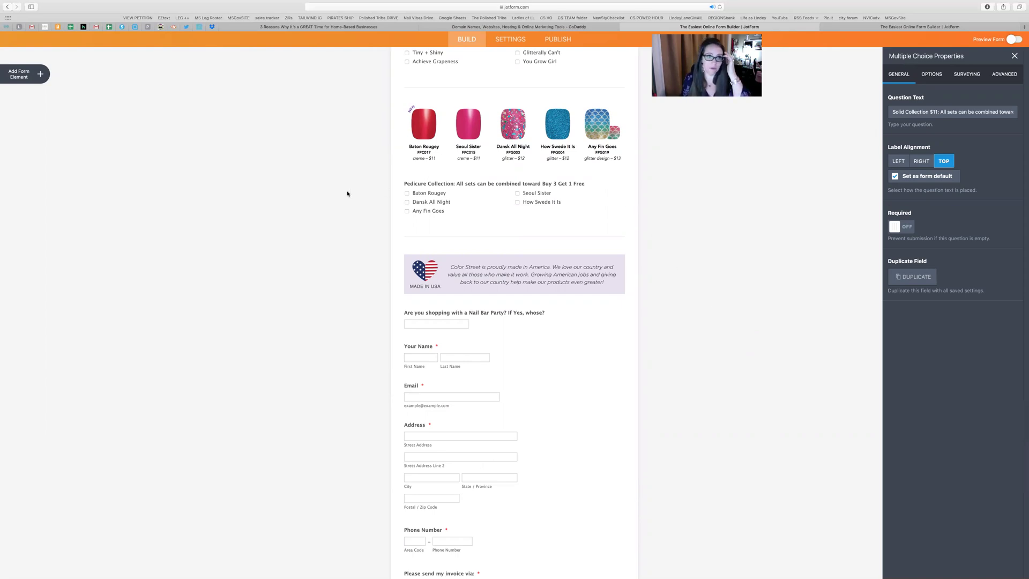
- Open the list of form elements and look through the available basic, survey and page elements
{"action": "left_click", "coordinate": [24, 73]}
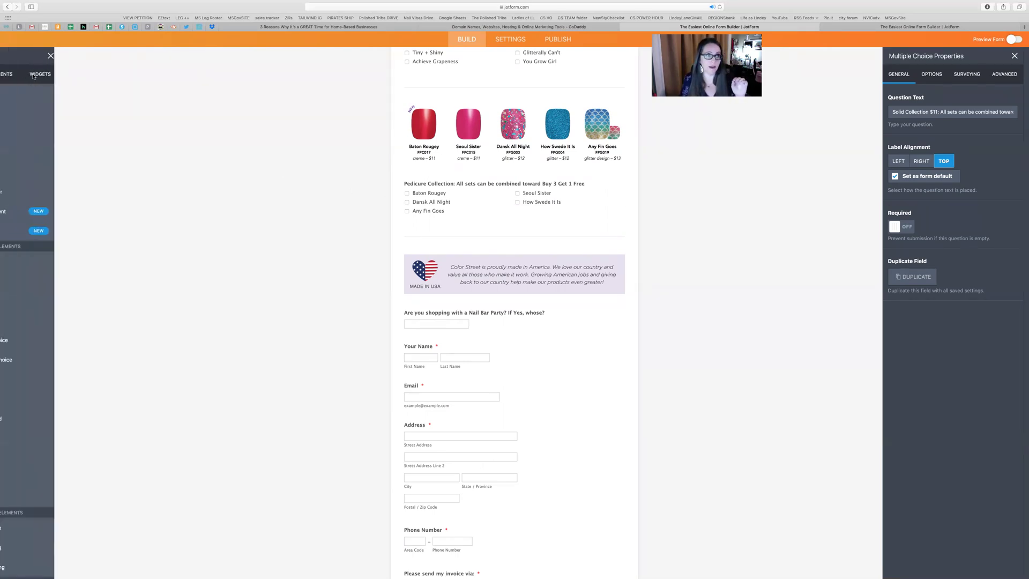
{"action": "scroll", "coordinate": [73, 109], "scroll_direction": "down", "scroll_amount": 1}
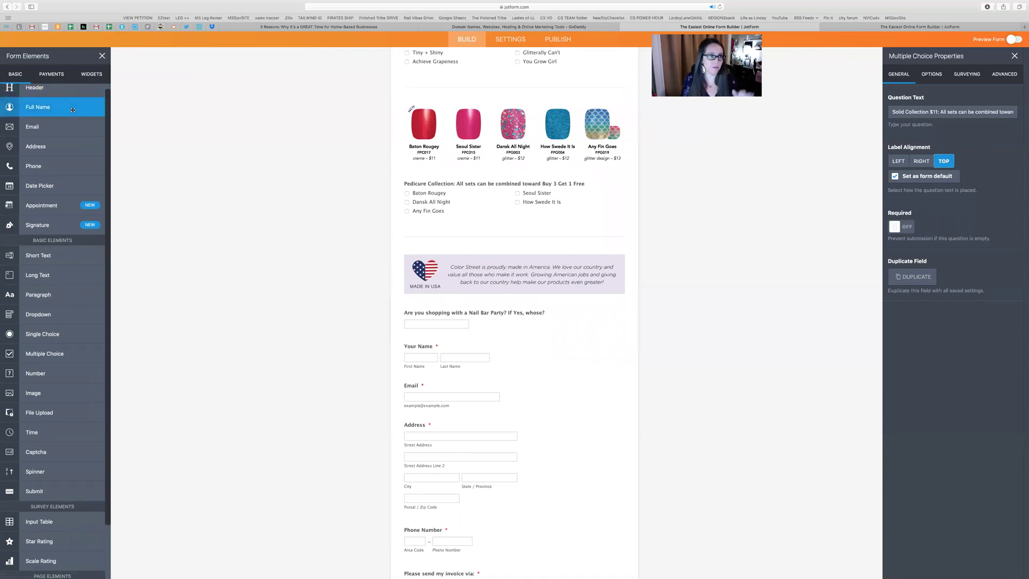
{"action": "scroll", "coordinate": [73, 109], "scroll_direction": "up", "scroll_amount": 1}
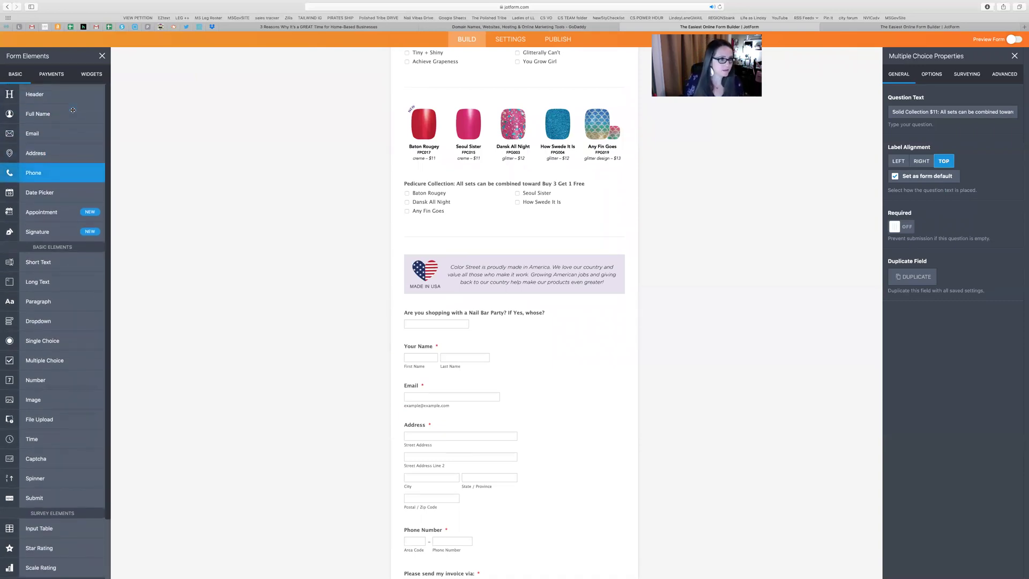
{"action": "scroll", "coordinate": [73, 110], "scroll_direction": "down", "scroll_amount": 4}
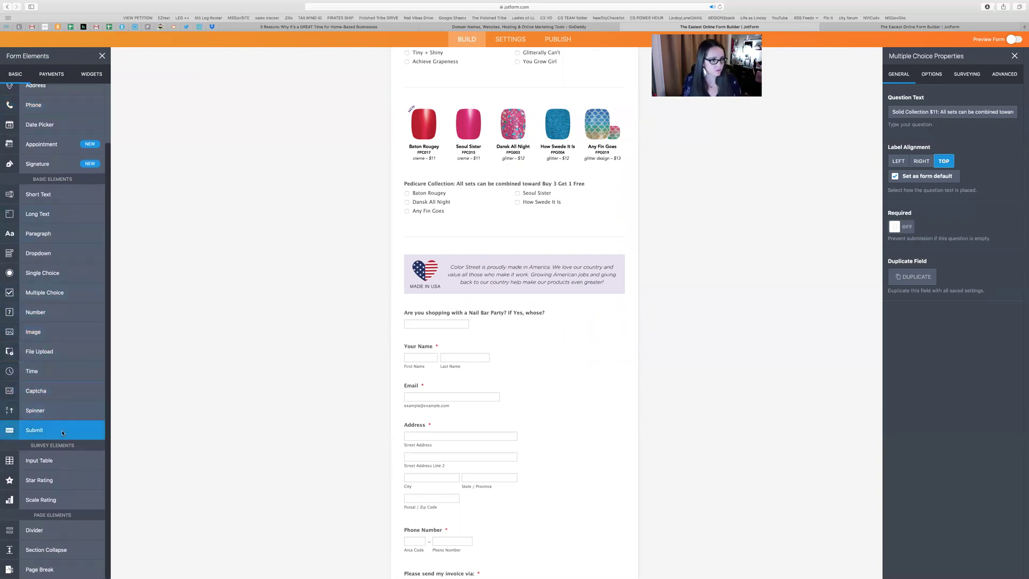
{"action": "left_click", "coordinate": [60, 202]}
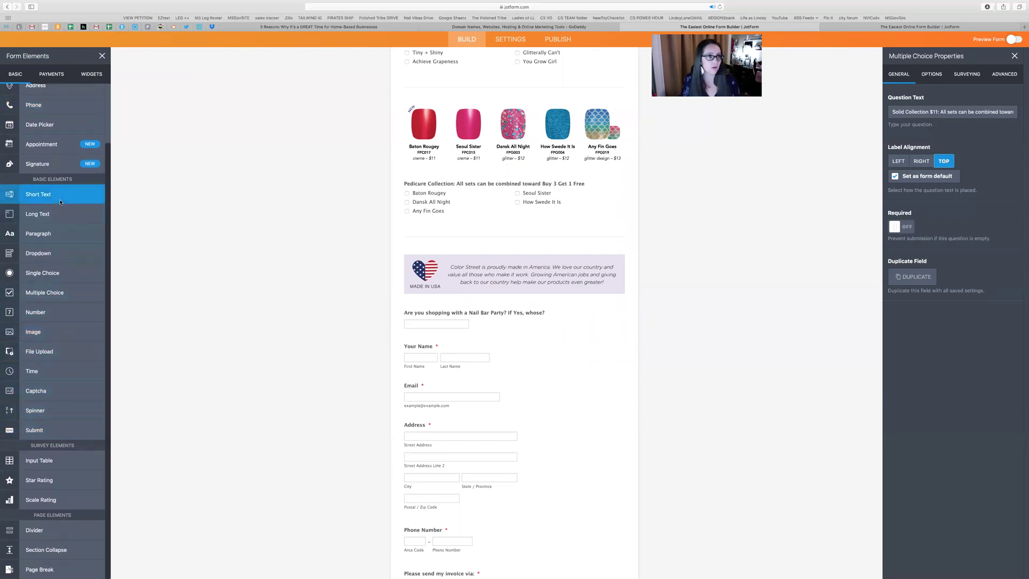
- Duplicate the Pedicure Collection image and move the copy between the divider and the "Made in USA" banner
{"action": "left_click", "coordinate": [591, 124]}
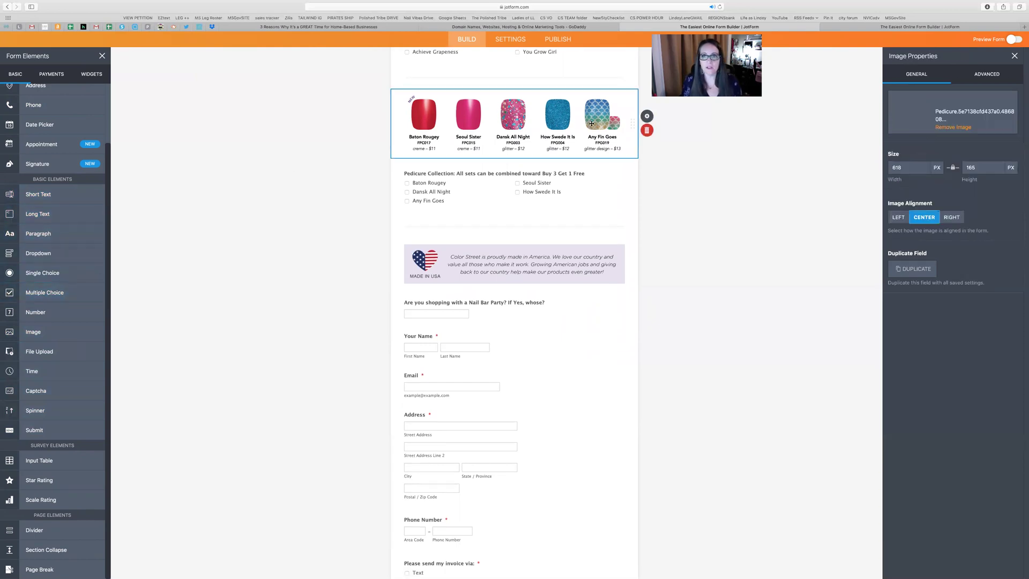
{"action": "left_click", "coordinate": [647, 121]}
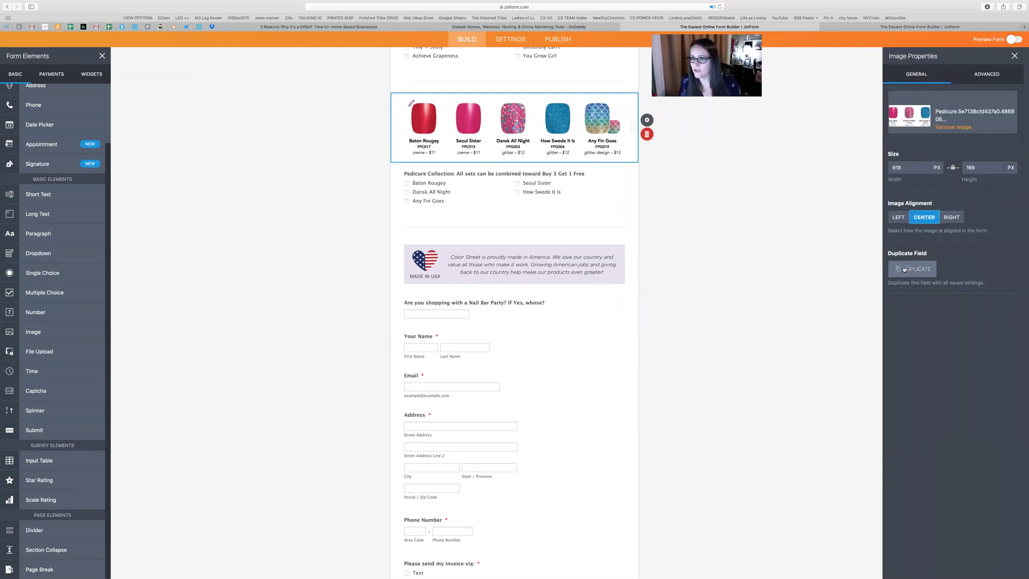
{"action": "left_click", "coordinate": [904, 269]}
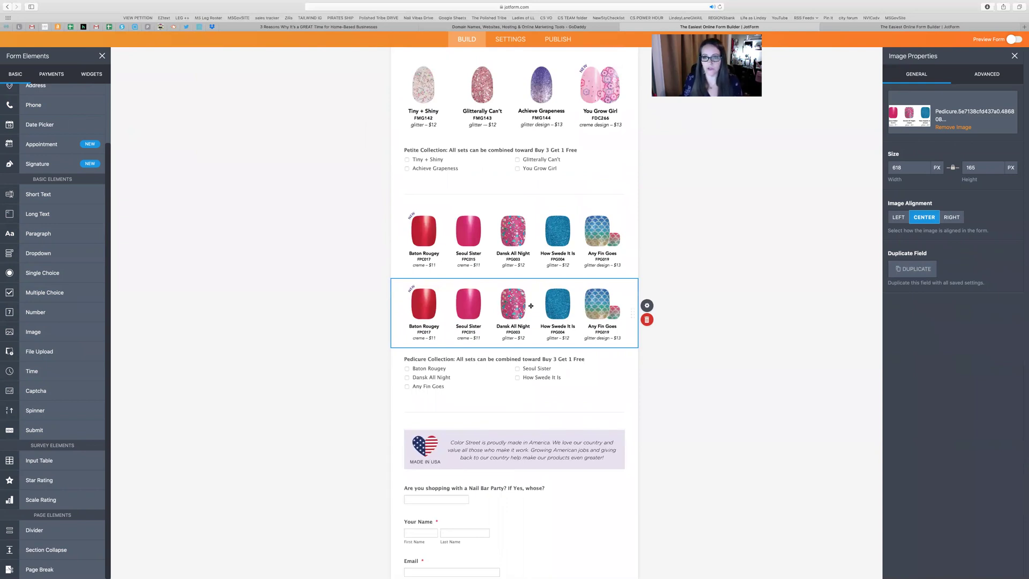
{"action": "left_click_drag", "start_coordinate": [630, 313], "coordinate": [628, 385]}
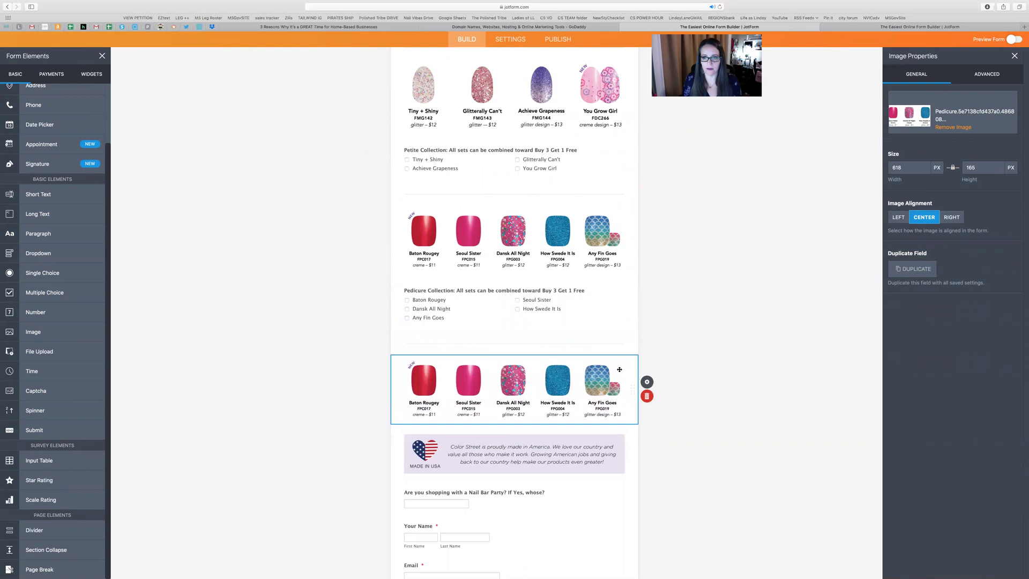
- Remove the picture from the duplicated image field, view the options for uploading a replacement, and delete the field
{"action": "left_click", "coordinate": [957, 127]}
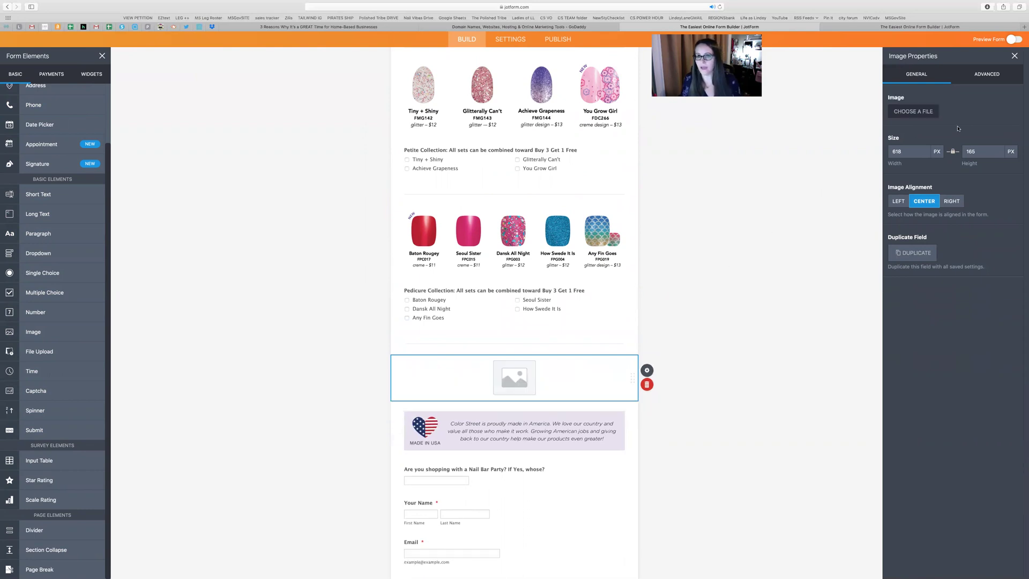
{"action": "left_click", "coordinate": [928, 114]}
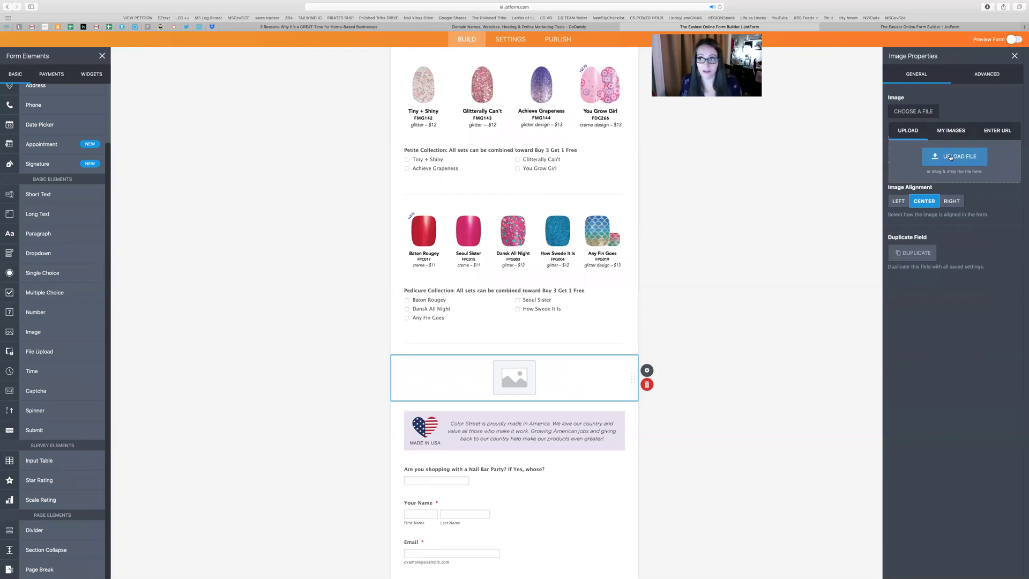
{"action": "left_click", "coordinate": [647, 386]}
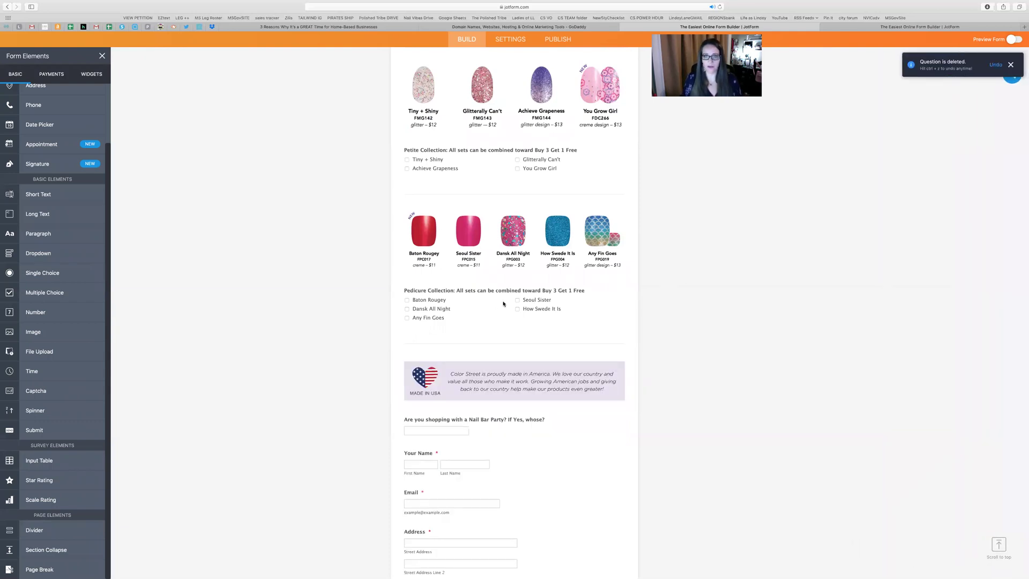
{"action": "left_click", "coordinate": [606, 305]}
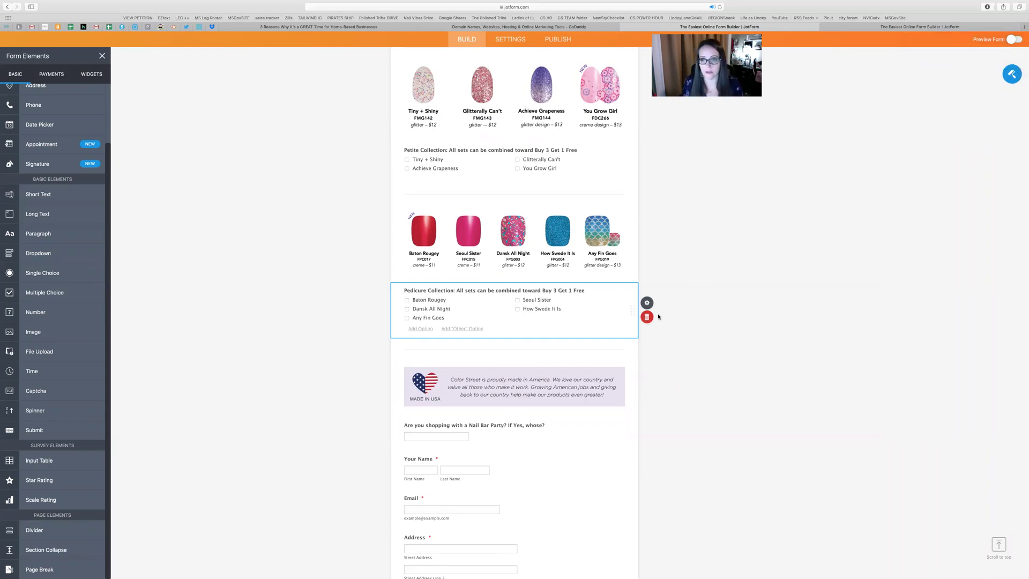
{"action": "left_click", "coordinate": [683, 311]}
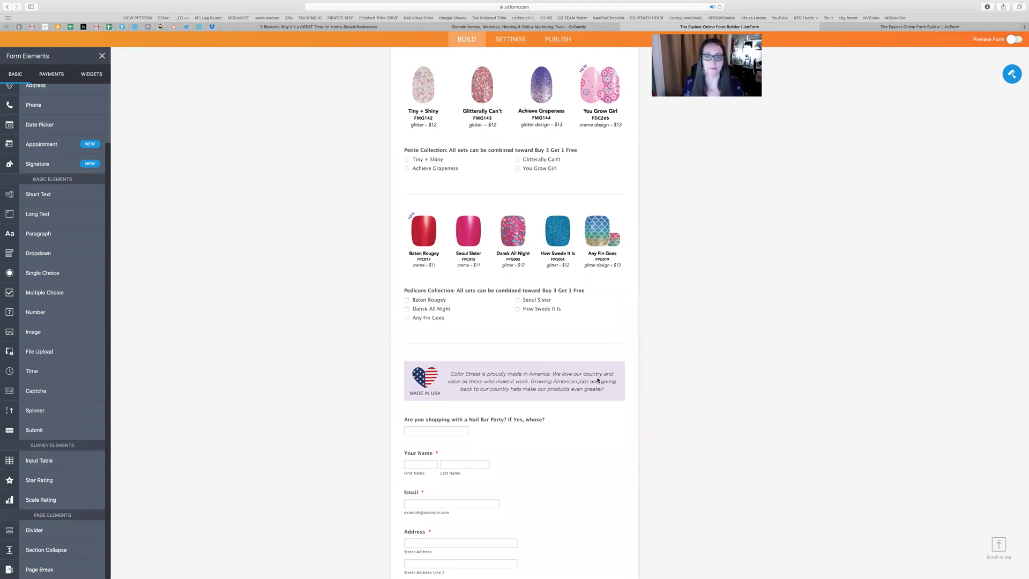
- Add a Dropdown field directly below the "Are you shopping with a Nail Bar Party? If Yes, whose?" question
{"action": "scroll", "coordinate": [598, 380], "scroll_direction": "down", "scroll_amount": 10}
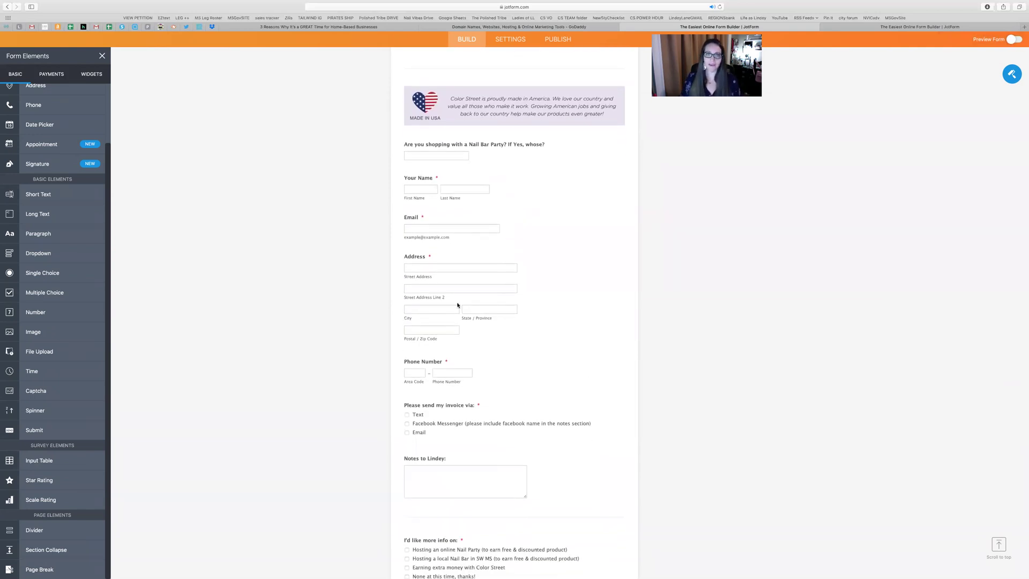
{"action": "left_click", "coordinate": [445, 154]}
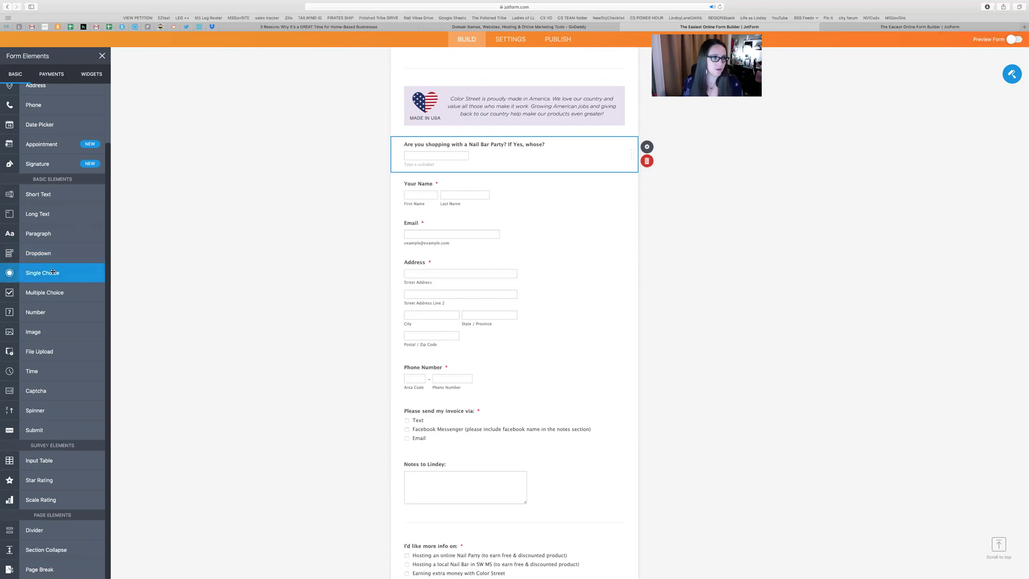
{"action": "left_click", "coordinate": [52, 254]}
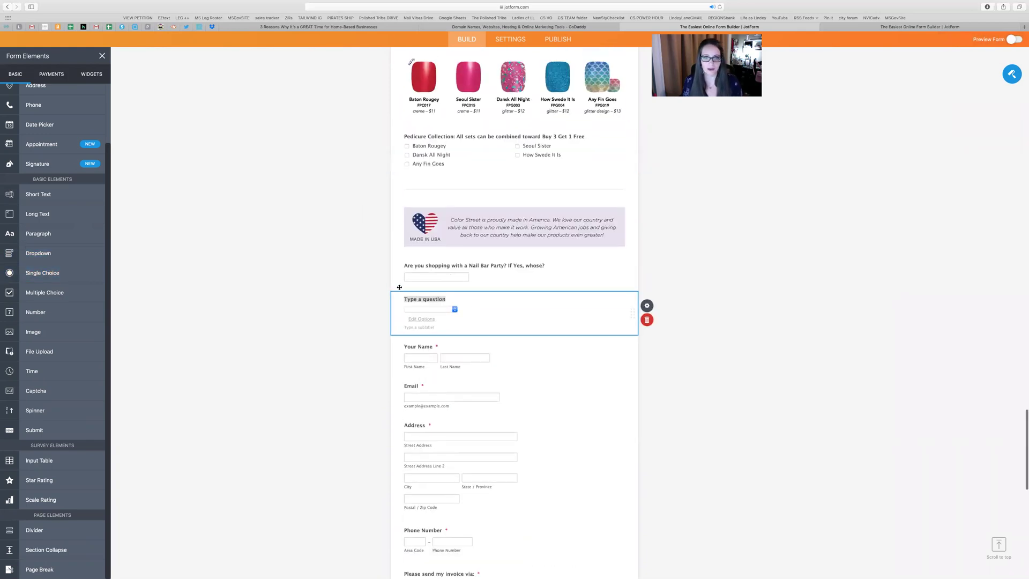
- Enter three sample first names as the new dropdown's options, one per line, and save them
{"action": "left_click", "coordinate": [431, 319]}
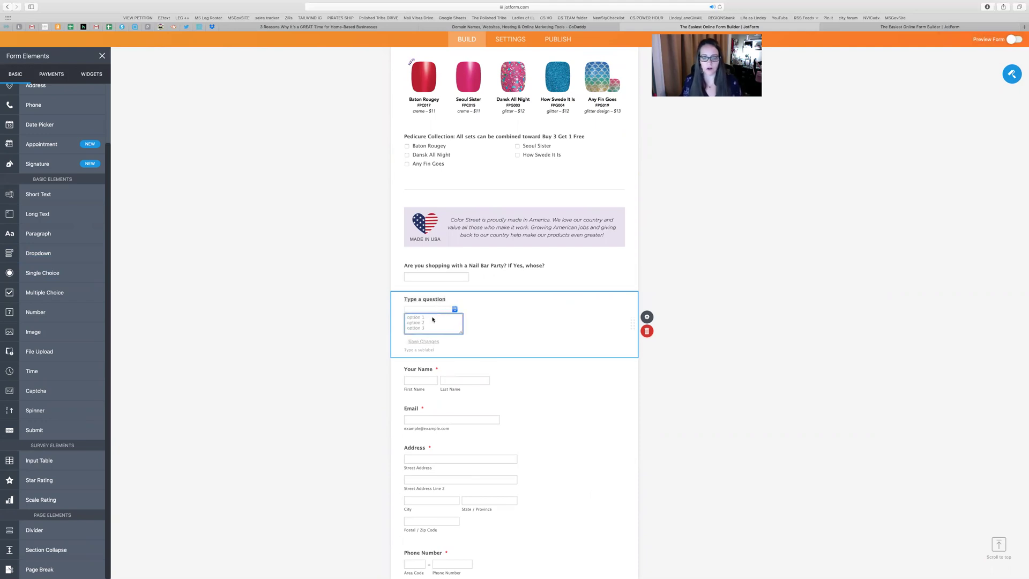
{"action": "left_click", "coordinate": [419, 349]}
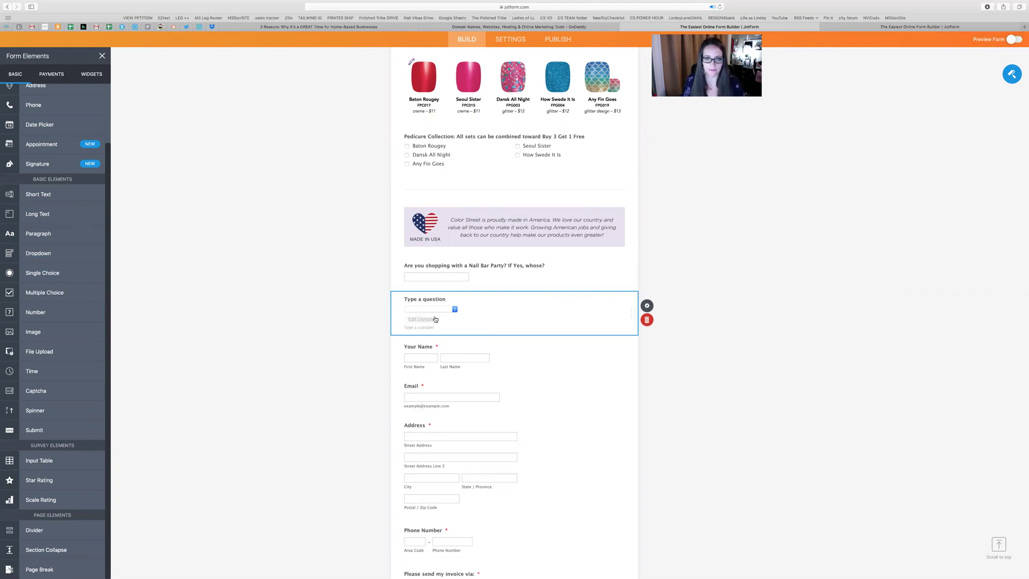
{"action": "left_click", "coordinate": [424, 320]}
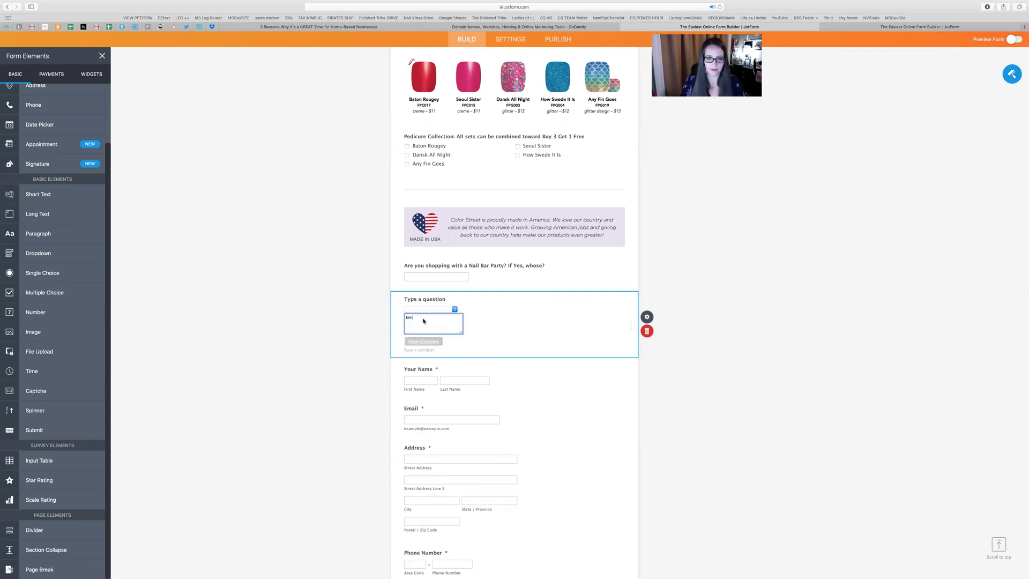
{"action": "key", "text": "Return"}
{"action": "type", "text": "man"}
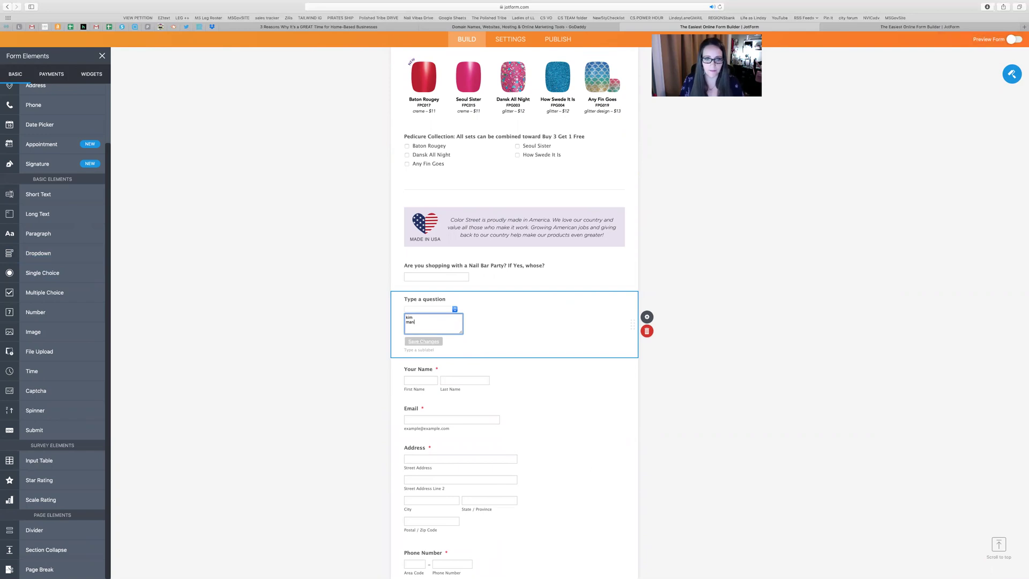
{"action": "type", "text": "dy jennifer"}
{"action": "key", "text": "Return"}
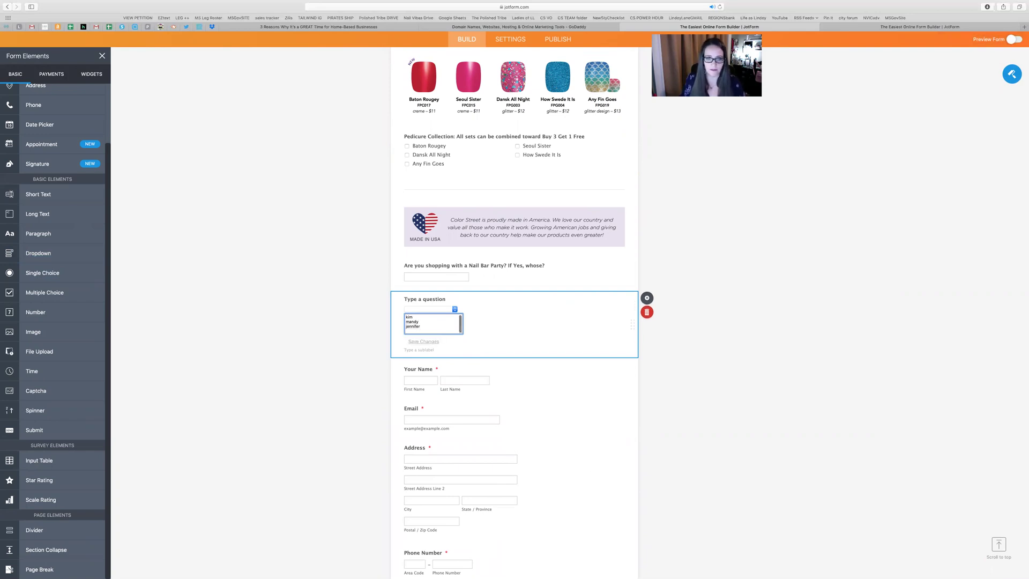
{"action": "left_click", "coordinate": [427, 343]}
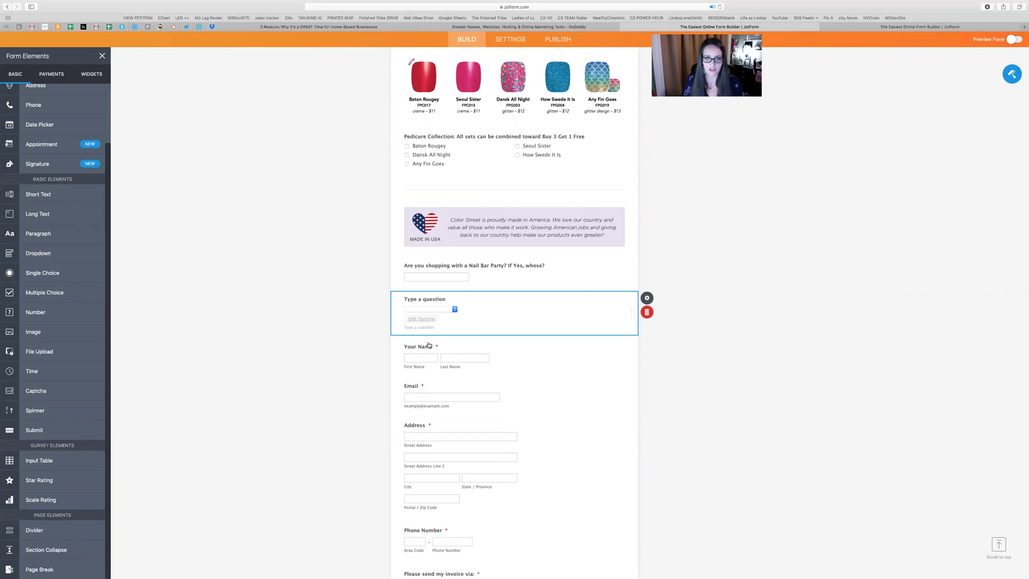
- Try to open the new dropdown to check its choices, and close its option editor
{"action": "left_click", "coordinate": [455, 310]}
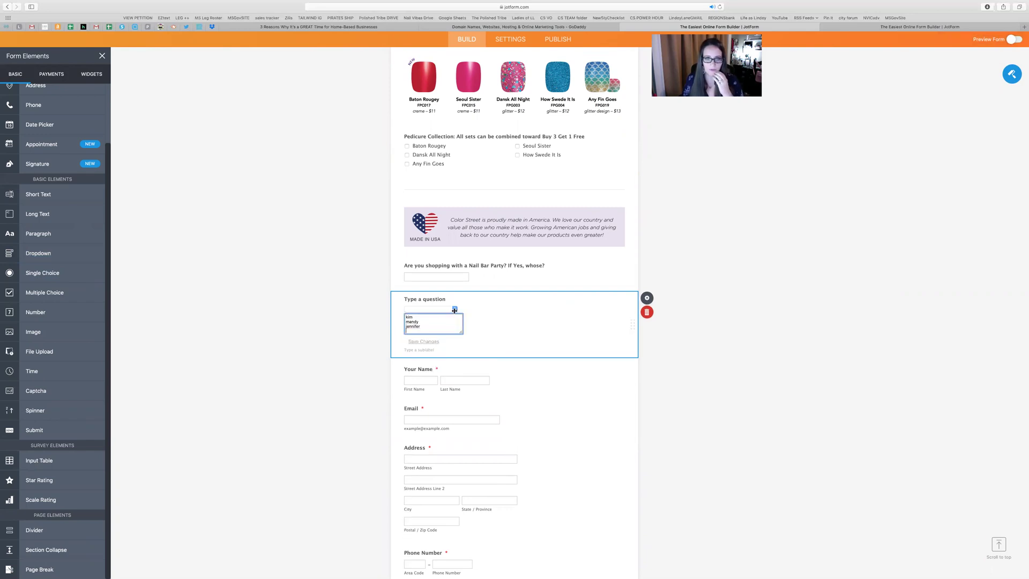
{"action": "left_click", "coordinate": [457, 311]}
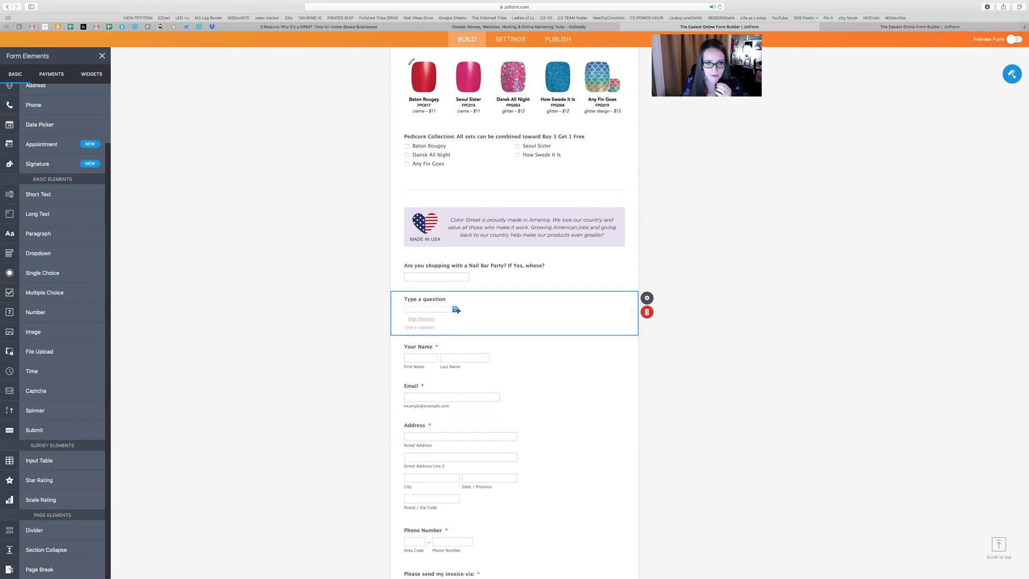
{"action": "left_click", "coordinate": [489, 318]}
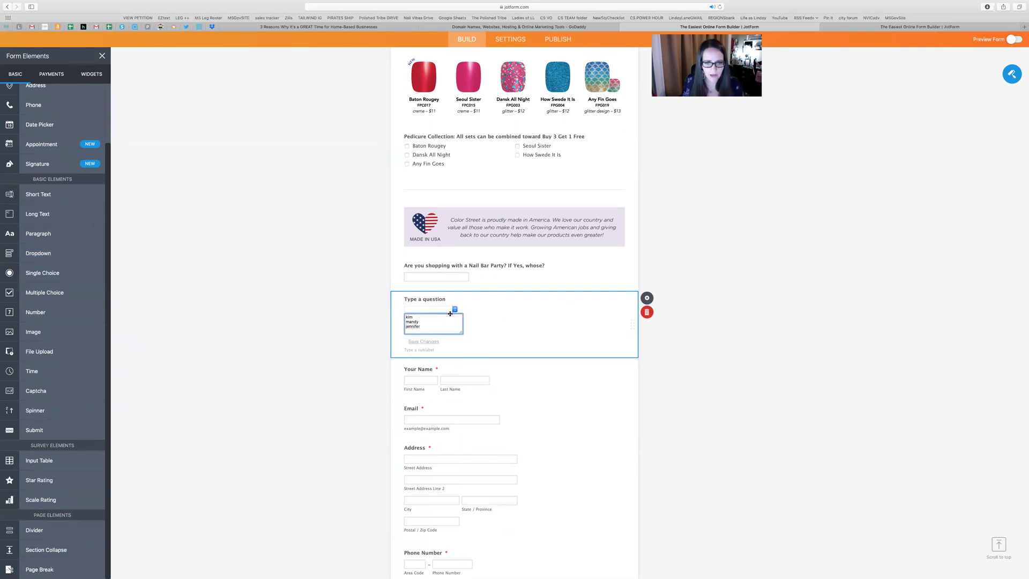
{"action": "left_click", "coordinate": [424, 341]}
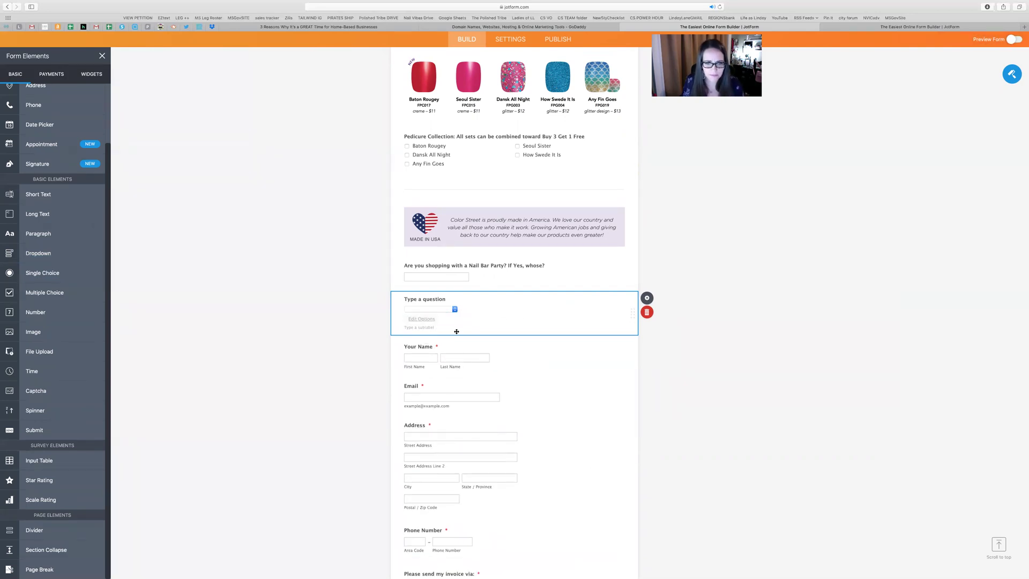
{"action": "left_click", "coordinate": [662, 327]}
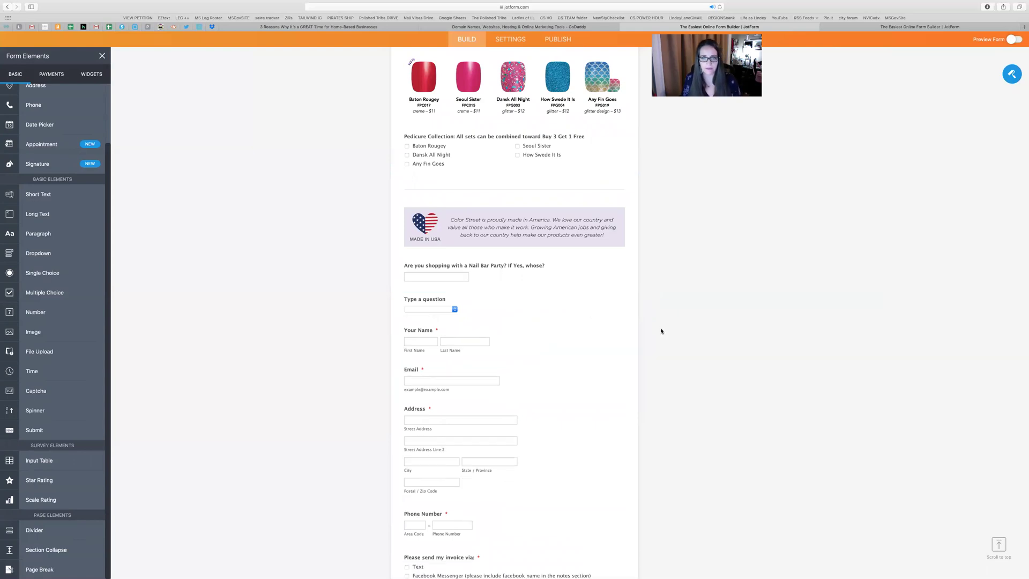
- Clear all sample names from the new dropdown's options and save the empty list
{"action": "left_click", "coordinate": [455, 309]}
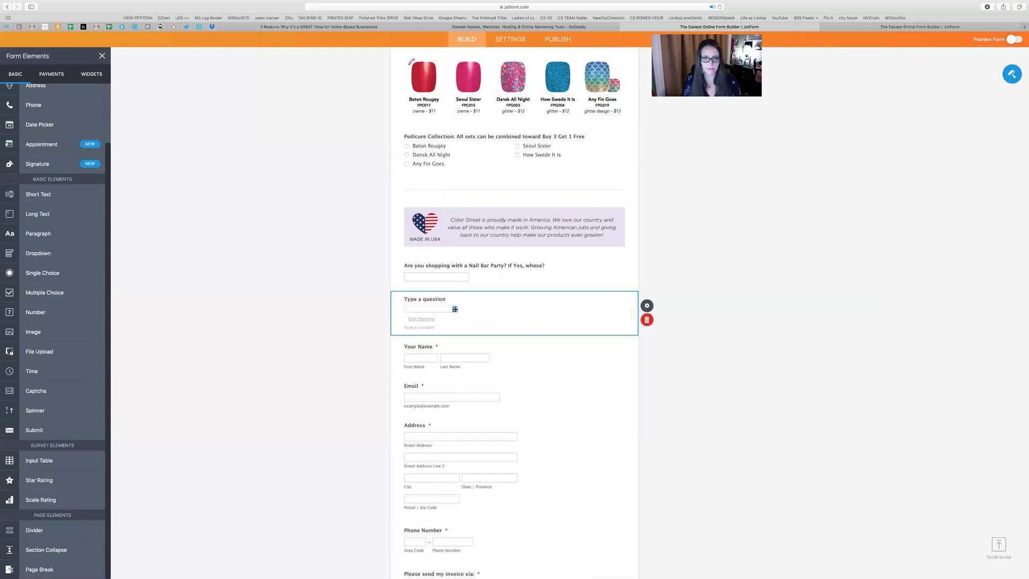
{"action": "left_click", "coordinate": [425, 319]}
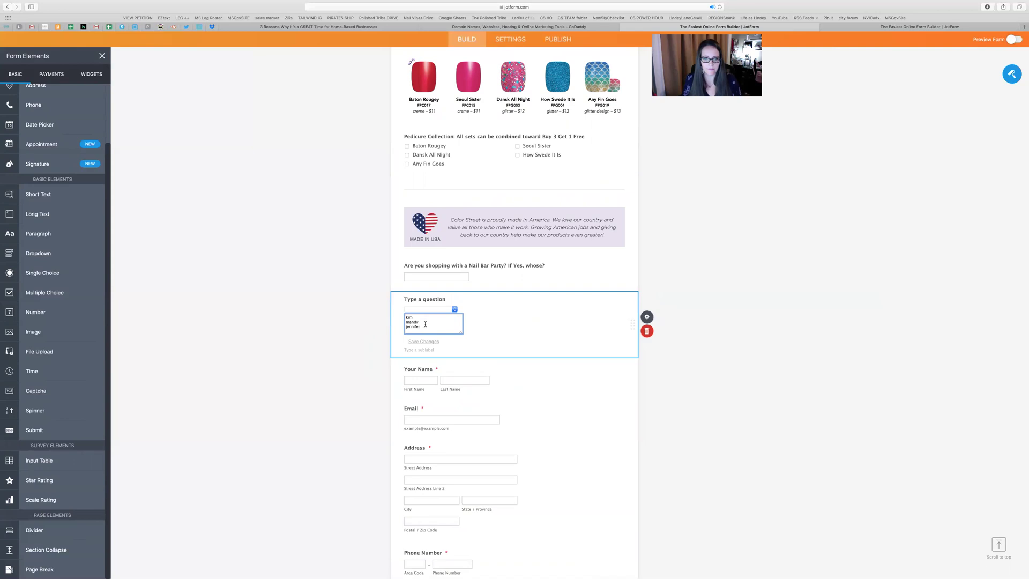
{"action": "left_click_drag", "start_coordinate": [425, 324], "coordinate": [405, 312]}
{"action": "key", "text": "BackSpace"}
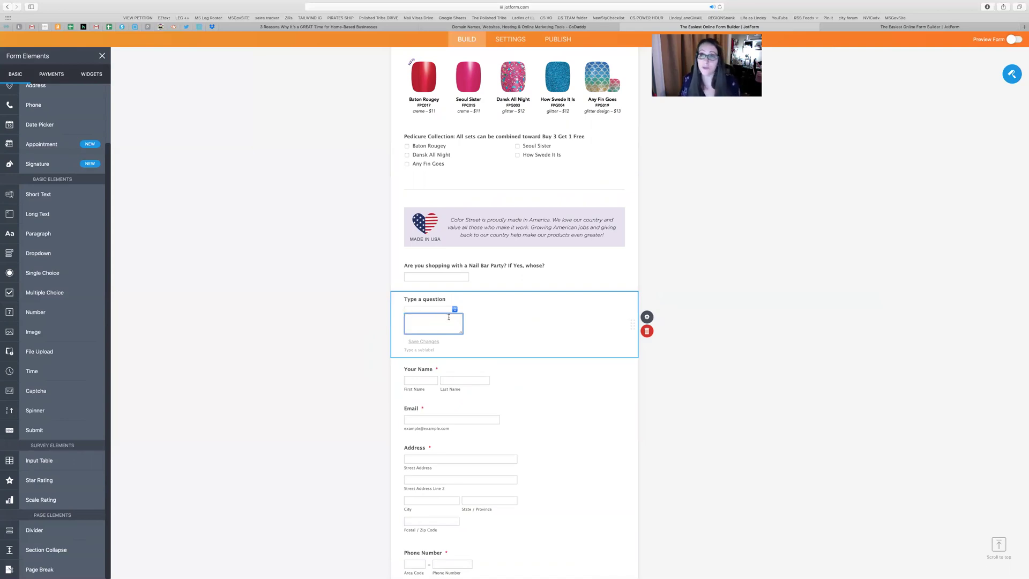
{"action": "left_click", "coordinate": [423, 341]}
{"action": "left_click", "coordinate": [652, 331]}
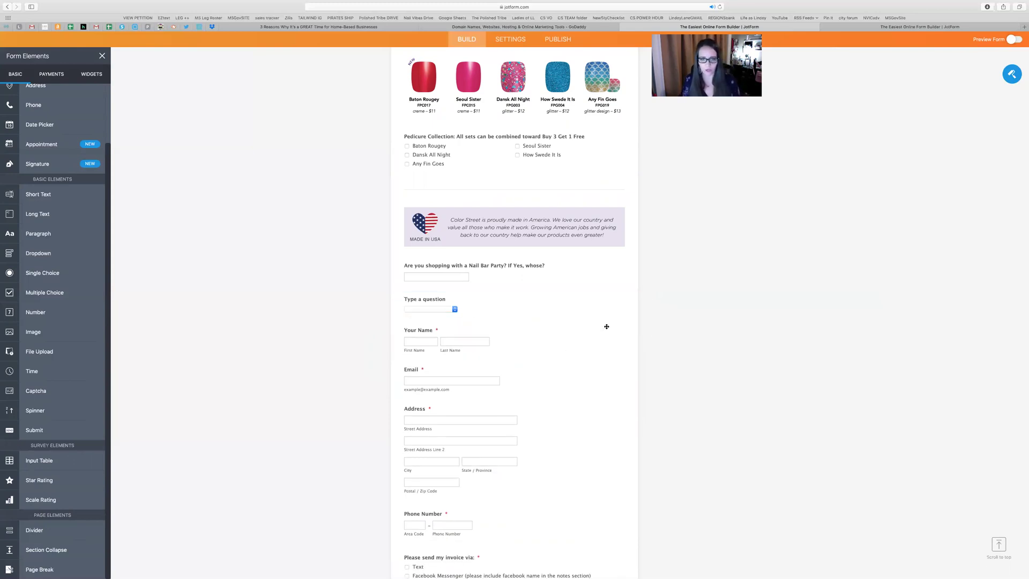
- Delete the untitled dropdown field located between the Nail Bar Party question and the Your Name field
{"action": "scroll", "coordinate": [558, 354], "scroll_direction": "down", "scroll_amount": 6}
{"action": "scroll", "coordinate": [558, 354], "scroll_direction": "up", "scroll_amount": 5}
{"action": "scroll", "coordinate": [558, 354], "scroll_direction": "up", "scroll_amount": 1}
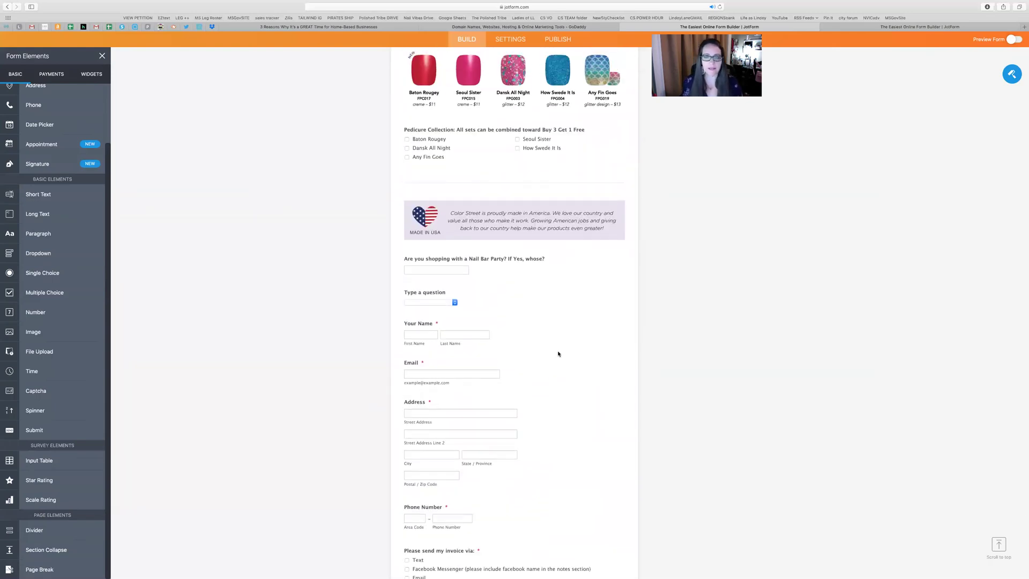
{"action": "left_click", "coordinate": [488, 298]}
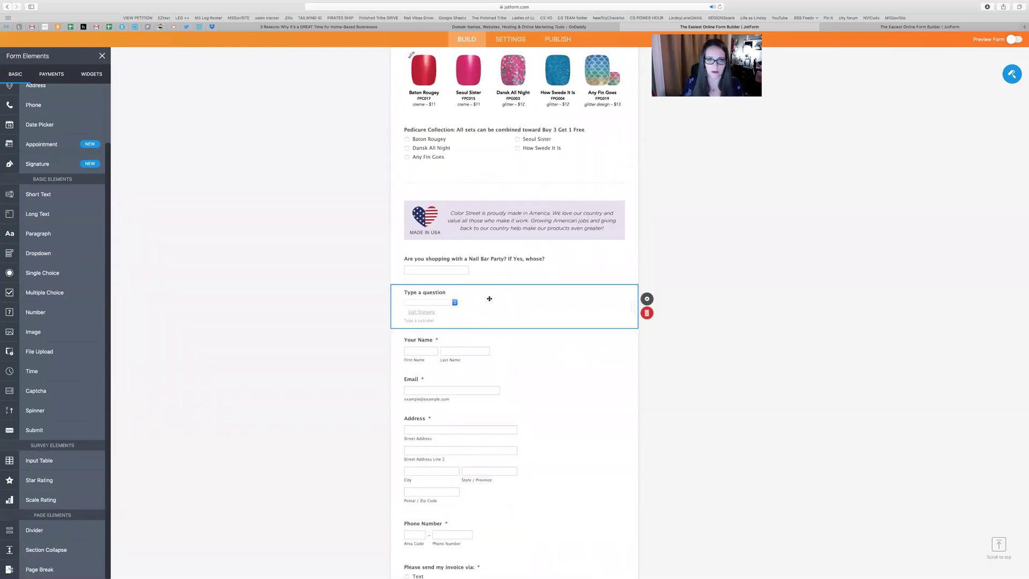
{"action": "left_click", "coordinate": [646, 313]}
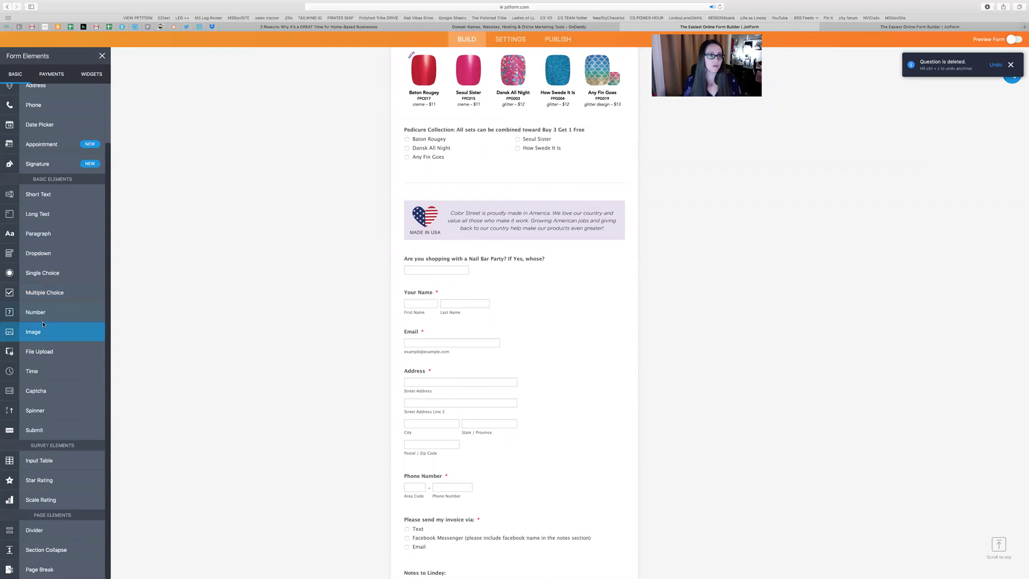
{"action": "scroll", "coordinate": [43, 237], "scroll_direction": "up", "scroll_amount": 3}
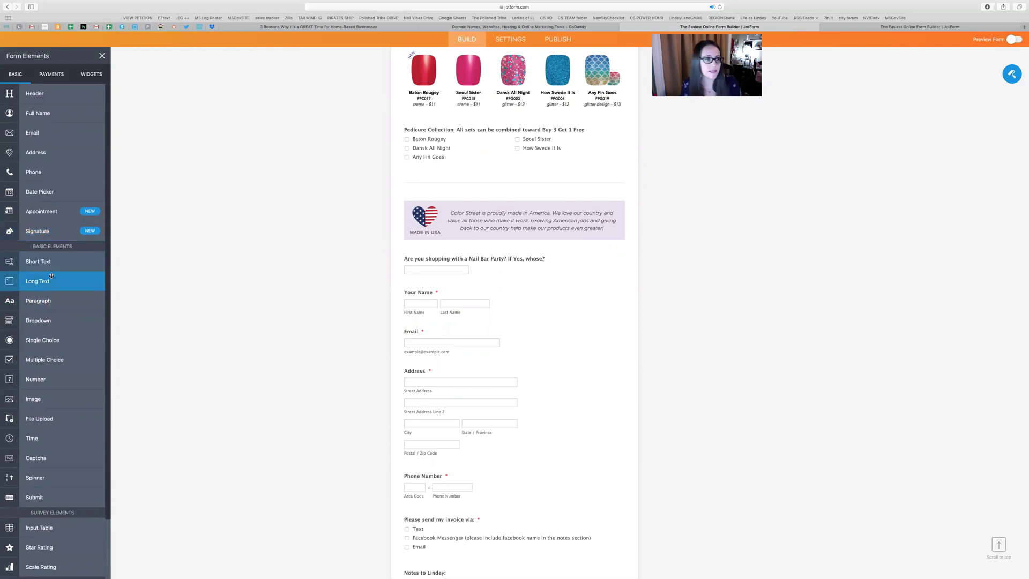
{"action": "scroll", "coordinate": [64, 388], "scroll_direction": "down", "scroll_amount": 3}
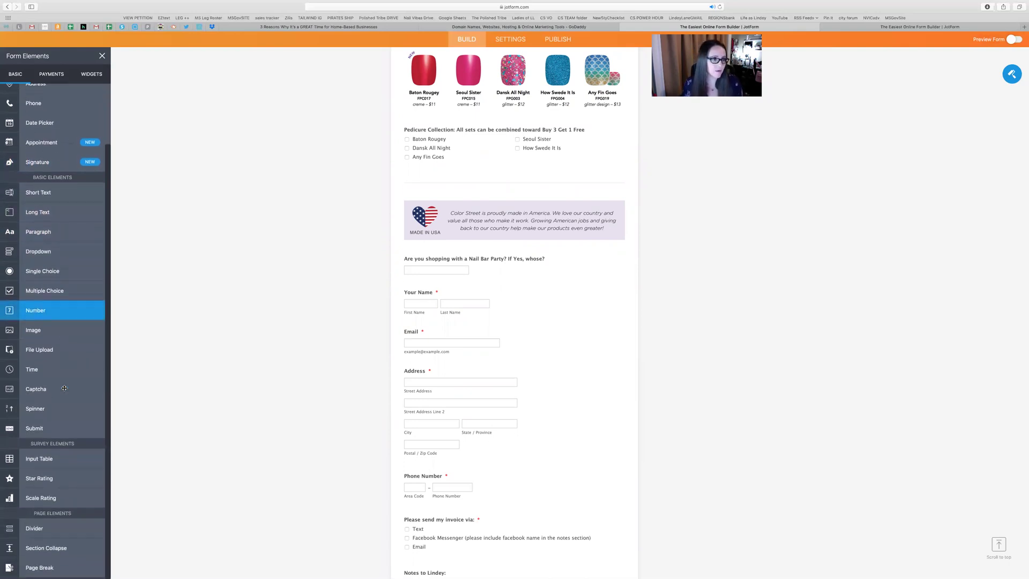
{"action": "scroll", "coordinate": [64, 375], "scroll_direction": "up", "scroll_amount": 3}
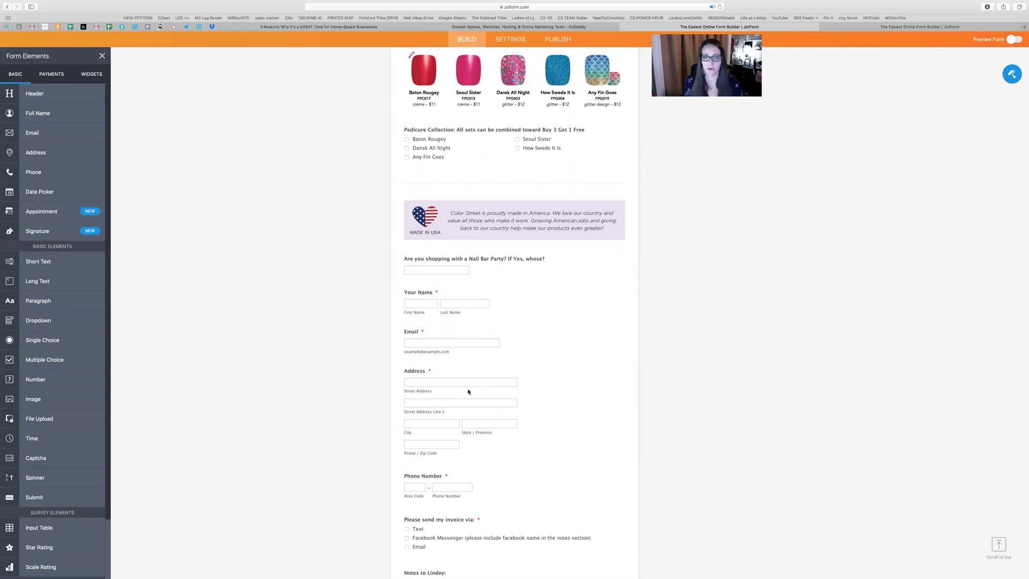
- Turn off the Required setting in the Email field's properties and turn it back on
{"action": "scroll", "coordinate": [537, 338], "scroll_direction": "down", "scroll_amount": 3}
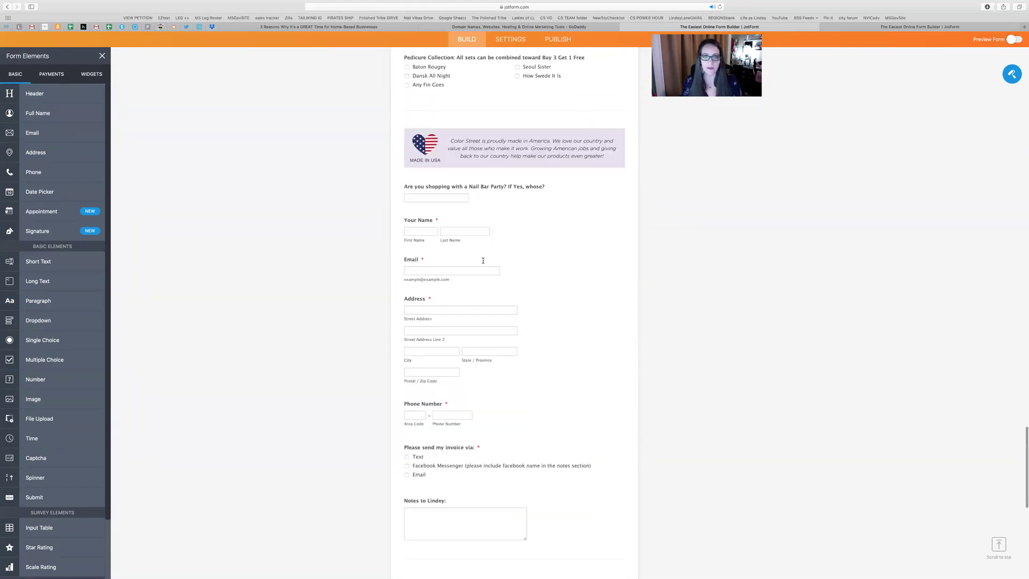
{"action": "left_click", "coordinate": [436, 261]}
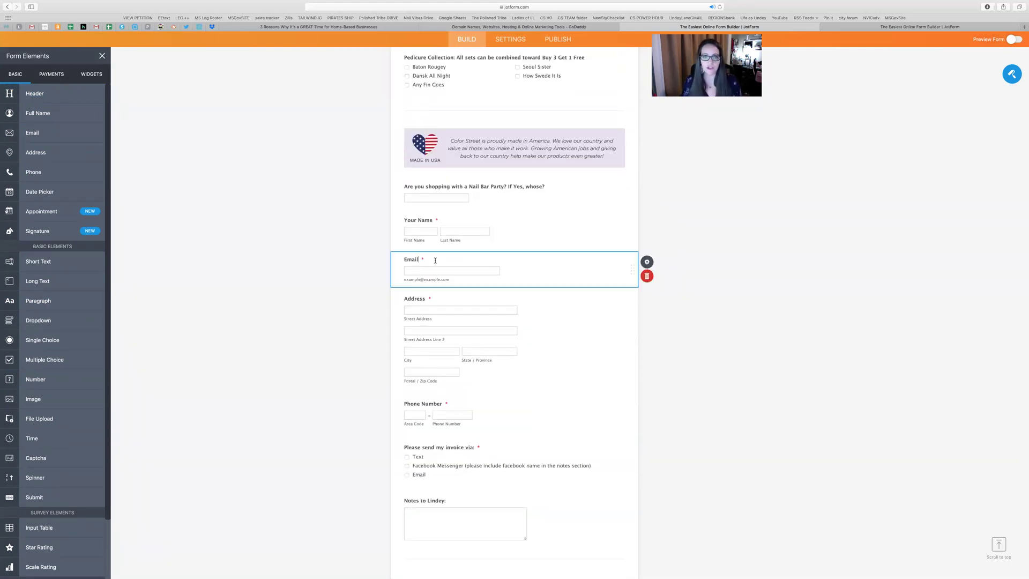
{"action": "left_click", "coordinate": [648, 262]}
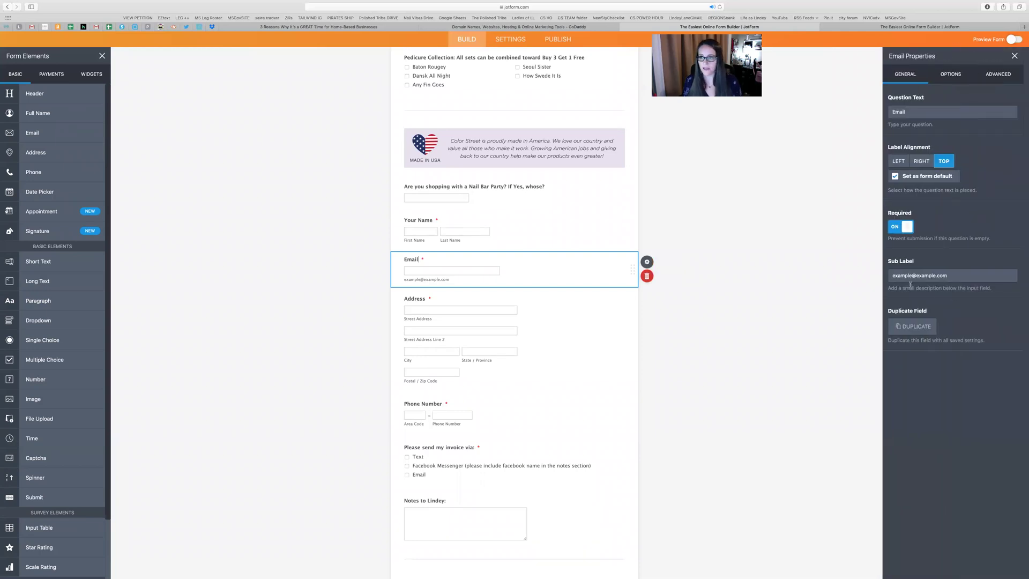
{"action": "left_click", "coordinate": [905, 228]}
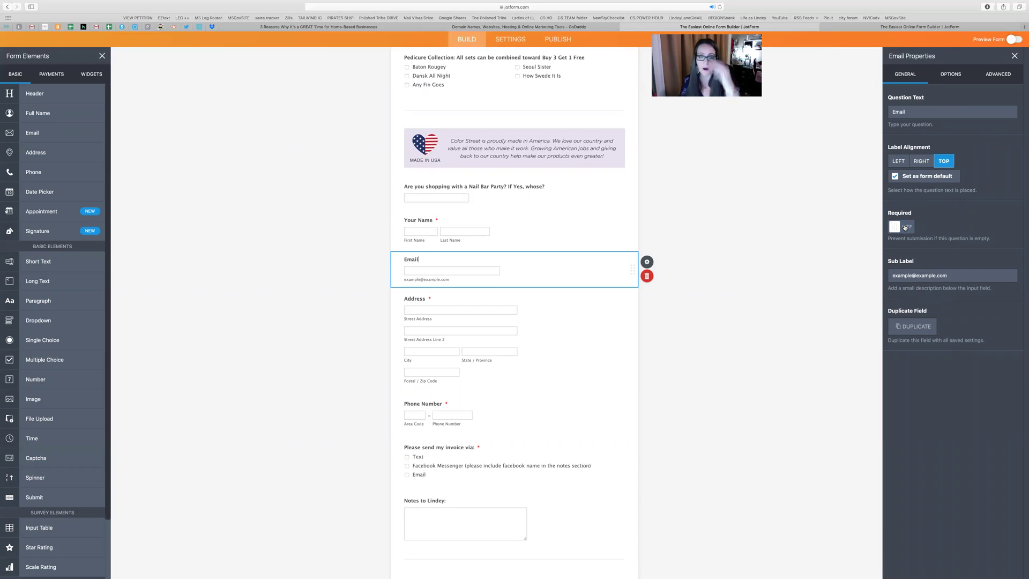
{"action": "left_click", "coordinate": [905, 227]}
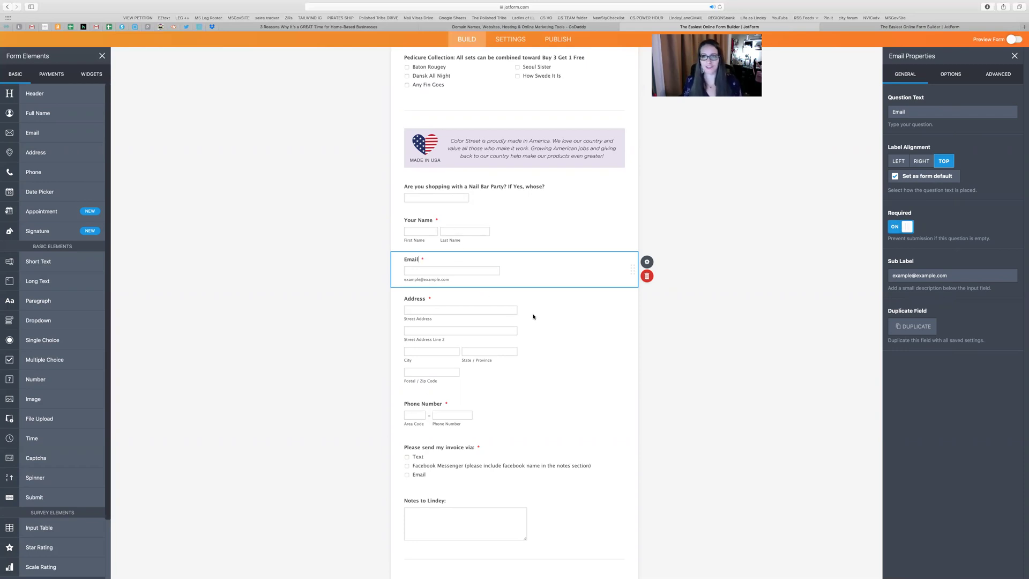
- Go through the contact and invoice fields down to the notes field and highlight the seller's name in its label
{"action": "scroll", "coordinate": [533, 315], "scroll_direction": "down", "scroll_amount": 5}
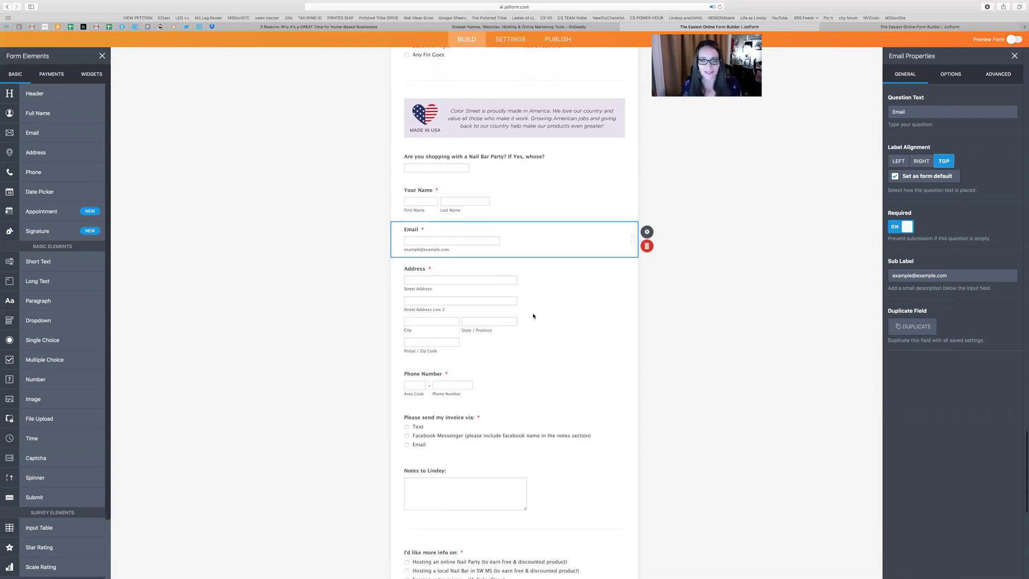
{"action": "scroll", "coordinate": [532, 314], "scroll_direction": "down", "scroll_amount": 2}
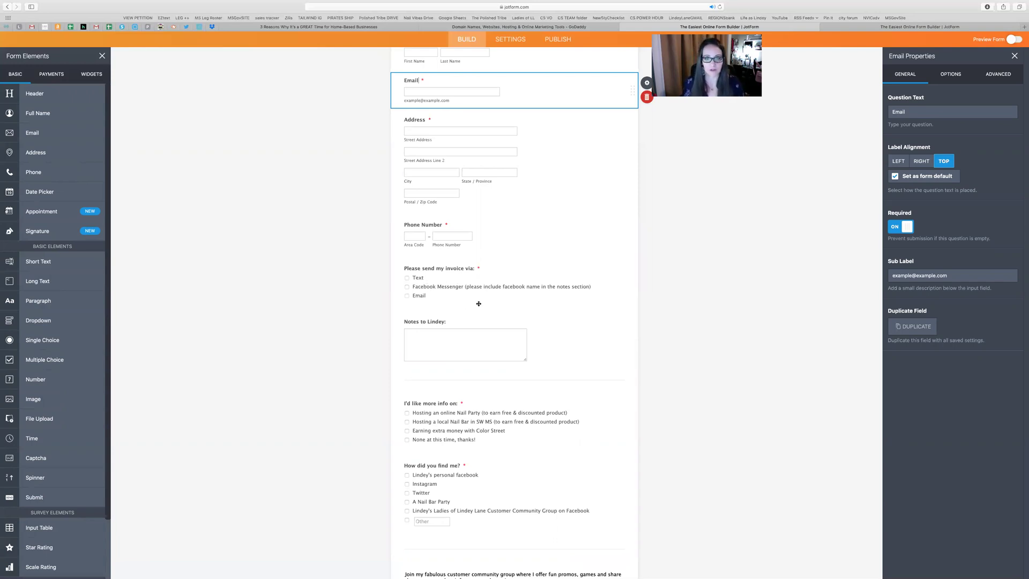
{"action": "scroll", "coordinate": [460, 301], "scroll_direction": "down", "scroll_amount": 2}
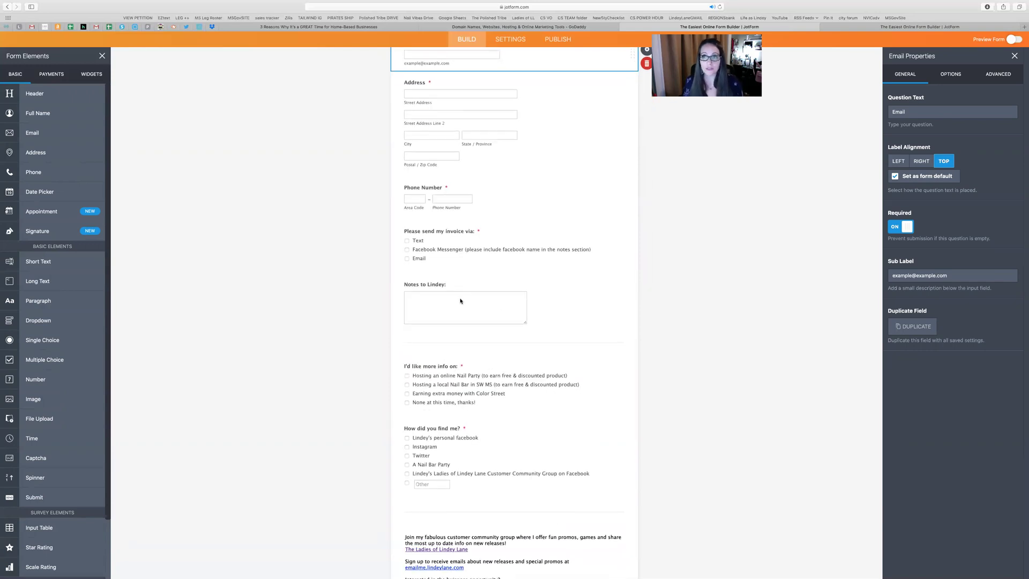
{"action": "left_click", "coordinate": [426, 285]}
{"action": "double_click", "coordinate": [427, 285]}
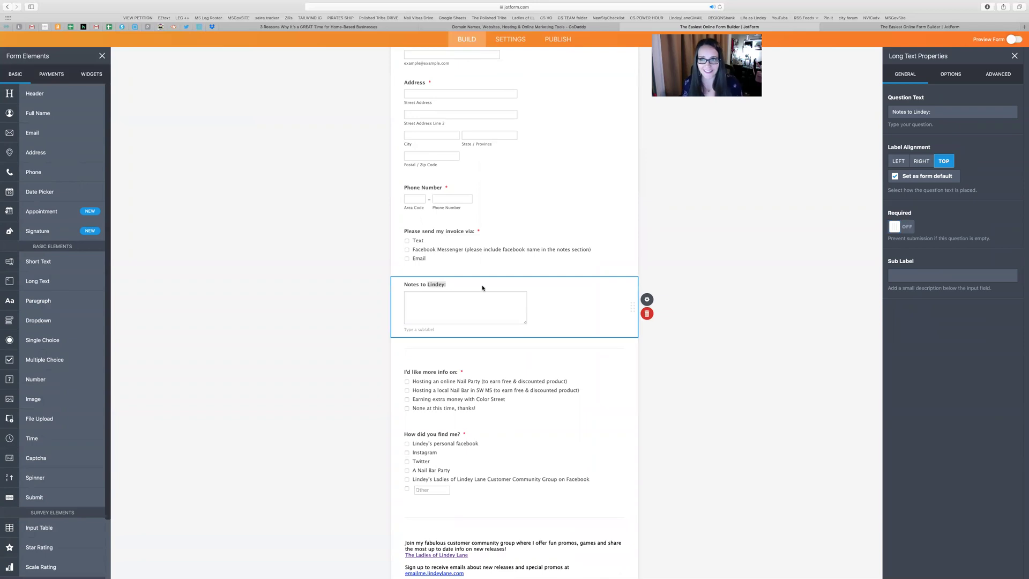
{"action": "left_click", "coordinate": [444, 298]}
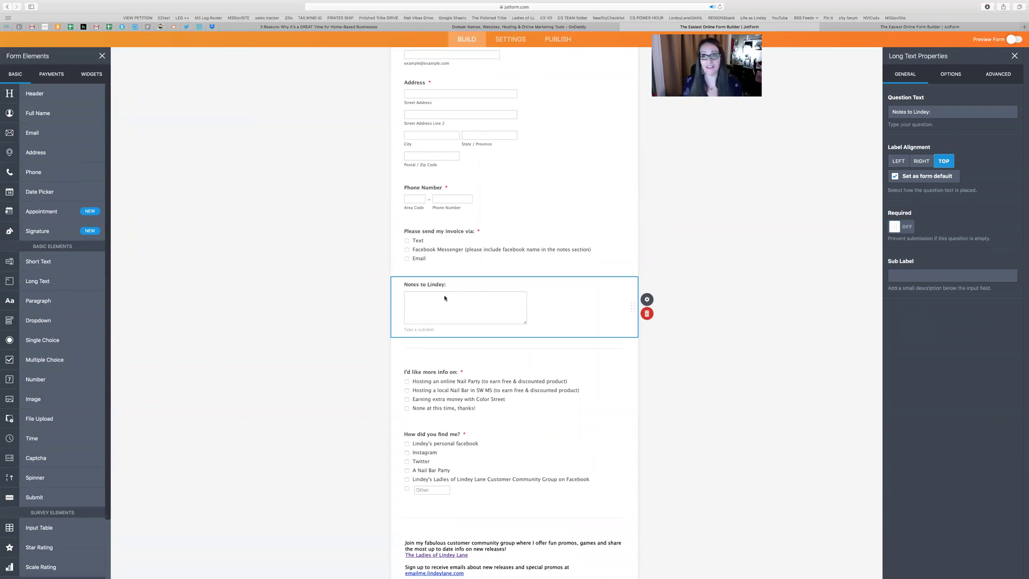
- Open the introductory paragraph about the buy 3, get 1 free promo in its text editor, read through it, and close the editor
{"action": "scroll", "coordinate": [491, 167], "scroll_direction": "up", "scroll_amount": 20}
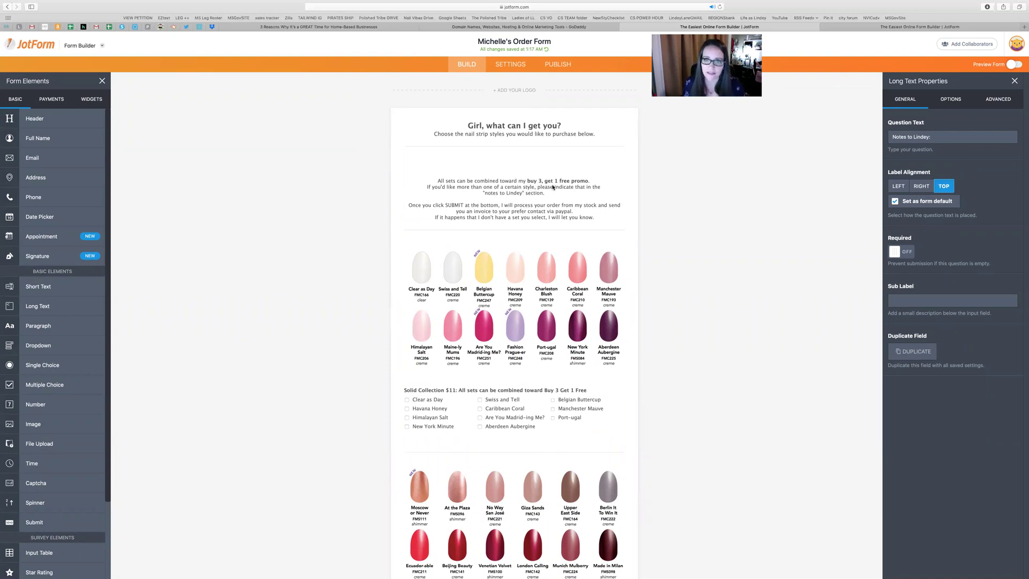
{"action": "left_click", "coordinate": [523, 176]}
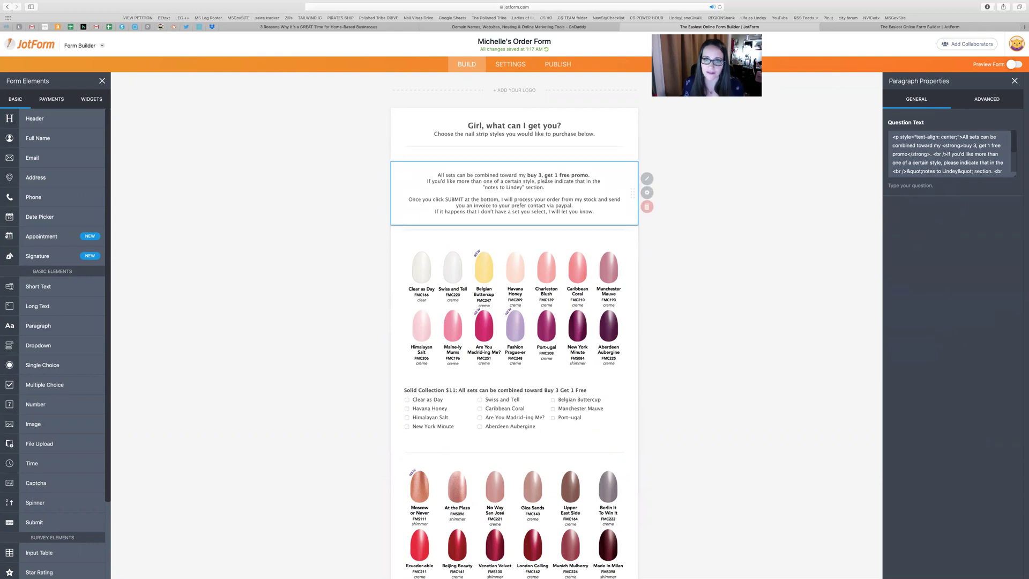
{"action": "left_click", "coordinate": [513, 175]}
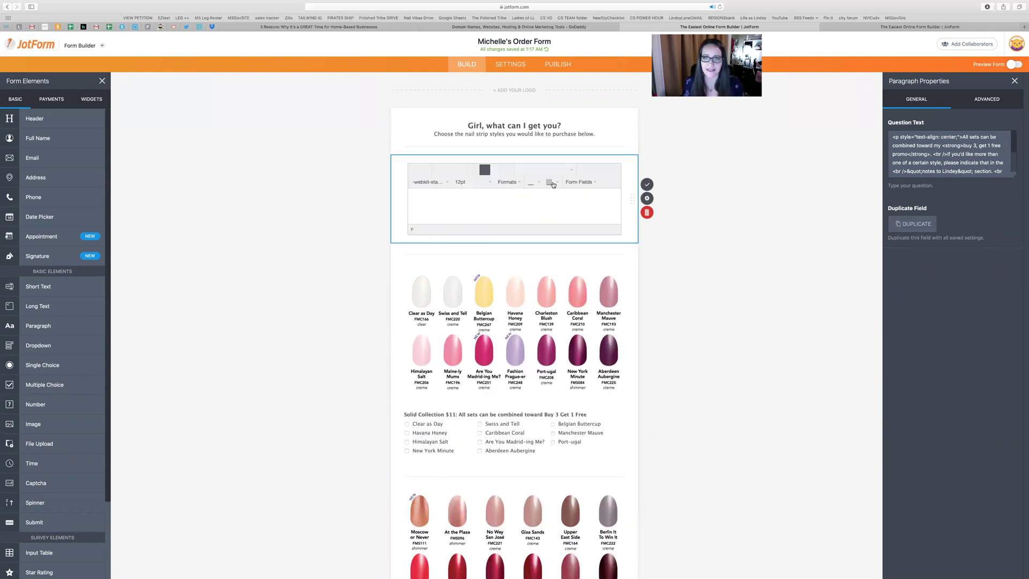
{"action": "left_click", "coordinate": [700, 162]}
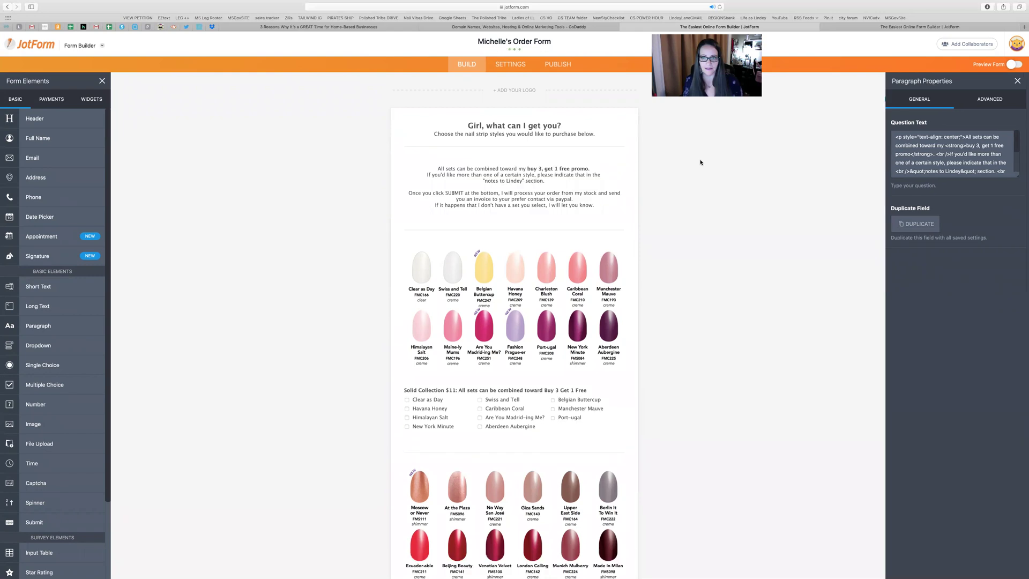
{"action": "left_click", "coordinate": [547, 179]}
{"action": "left_click", "coordinate": [548, 180]}
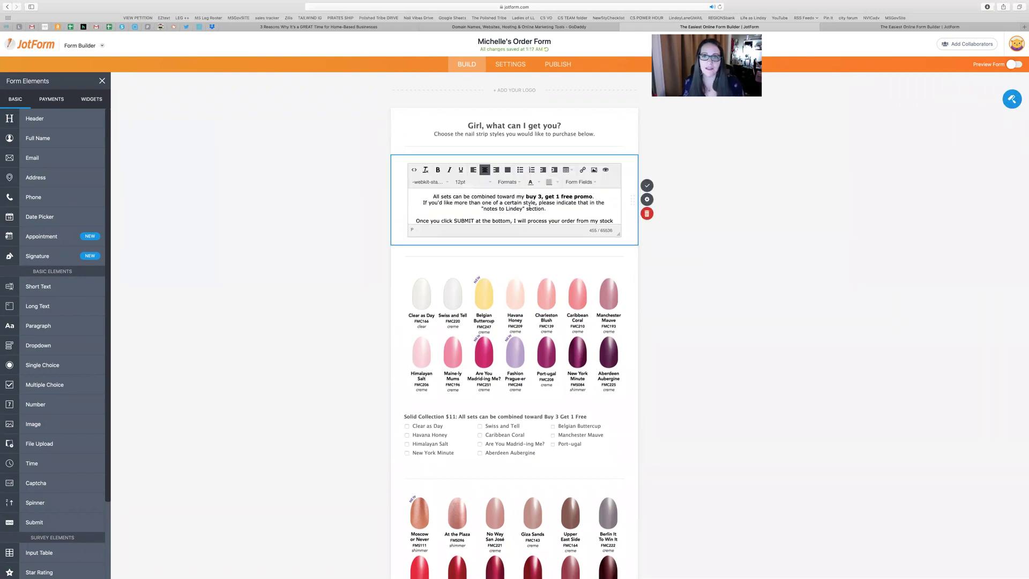
{"action": "scroll", "coordinate": [493, 209], "scroll_direction": "down", "scroll_amount": 2}
{"action": "scroll", "coordinate": [504, 211], "scroll_direction": "up", "scroll_amount": 2}
{"action": "scroll", "coordinate": [519, 213], "scroll_direction": "down", "scroll_amount": 2}
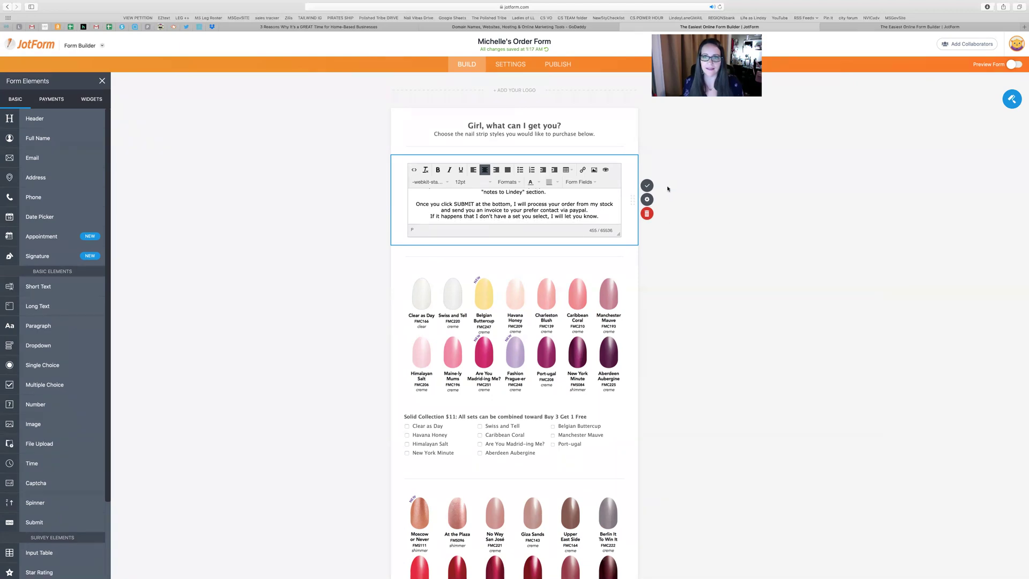
{"action": "left_click", "coordinate": [647, 185]}
- Look through the form from the introductory paragraph down to the notes field, closing questions, community links and thank-you image
{"action": "scroll", "coordinate": [684, 259], "scroll_direction": "down", "scroll_amount": 20}
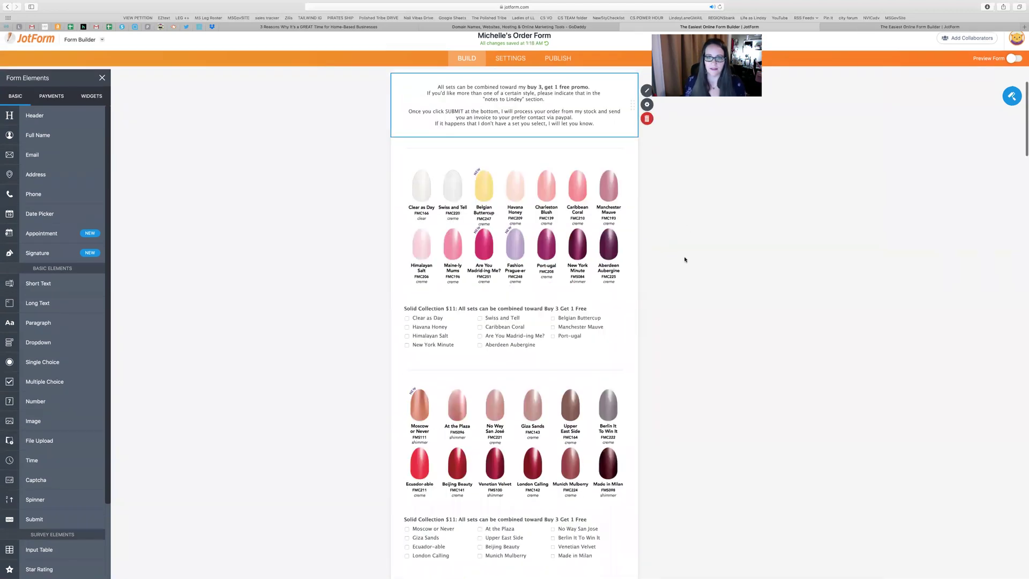
{"action": "scroll", "coordinate": [684, 259], "scroll_direction": "up", "scroll_amount": 5}
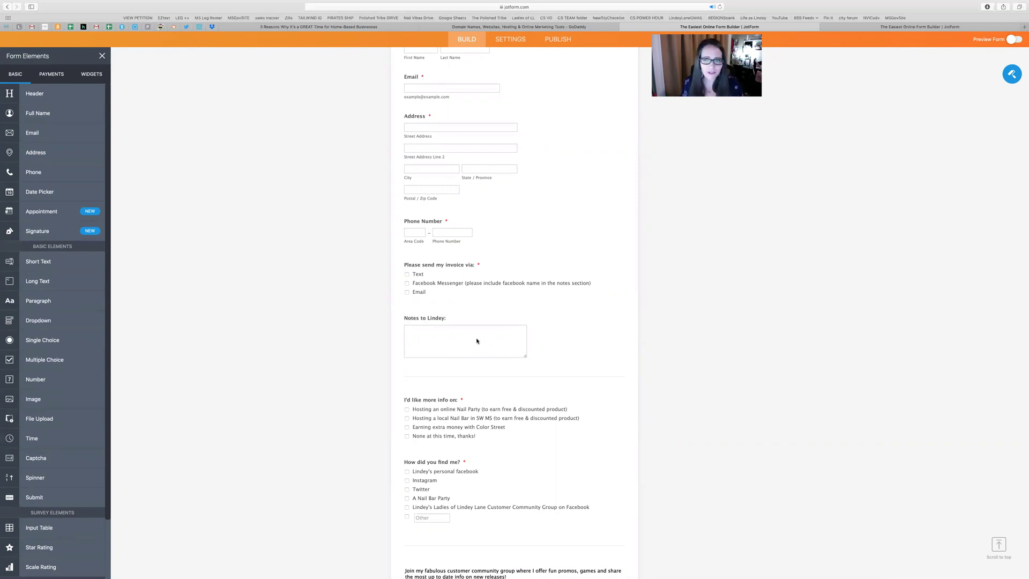
{"action": "scroll", "coordinate": [558, 343], "scroll_direction": "down", "scroll_amount": 5}
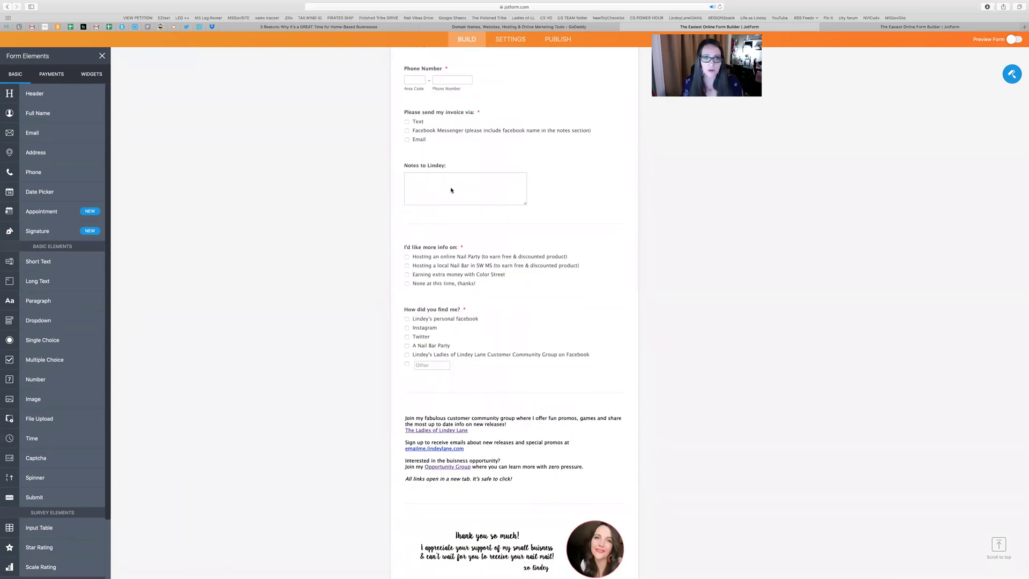
{"action": "scroll", "coordinate": [489, 236], "scroll_direction": "down", "scroll_amount": 3}
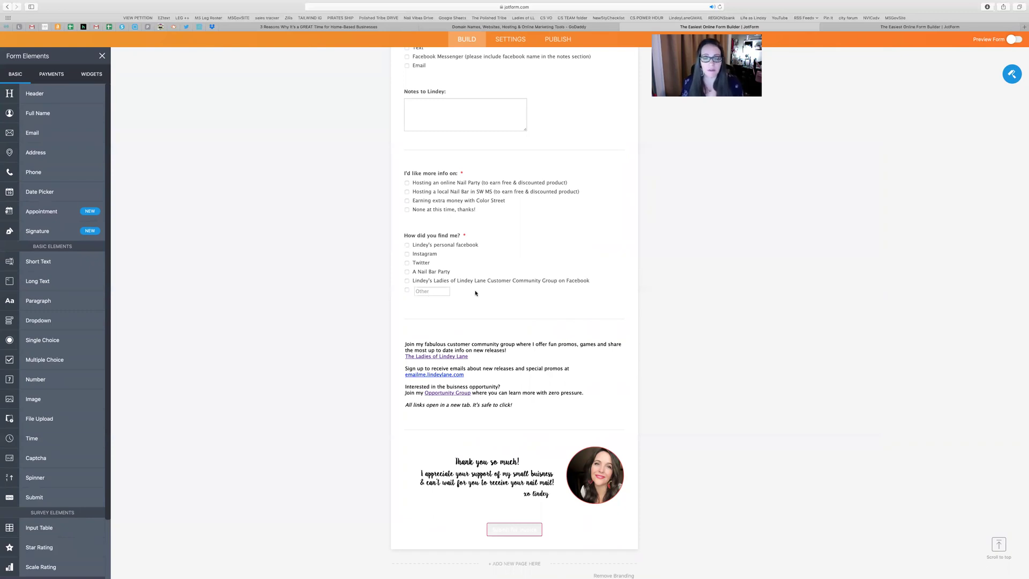
{"action": "scroll", "coordinate": [475, 293], "scroll_direction": "down", "scroll_amount": 2}
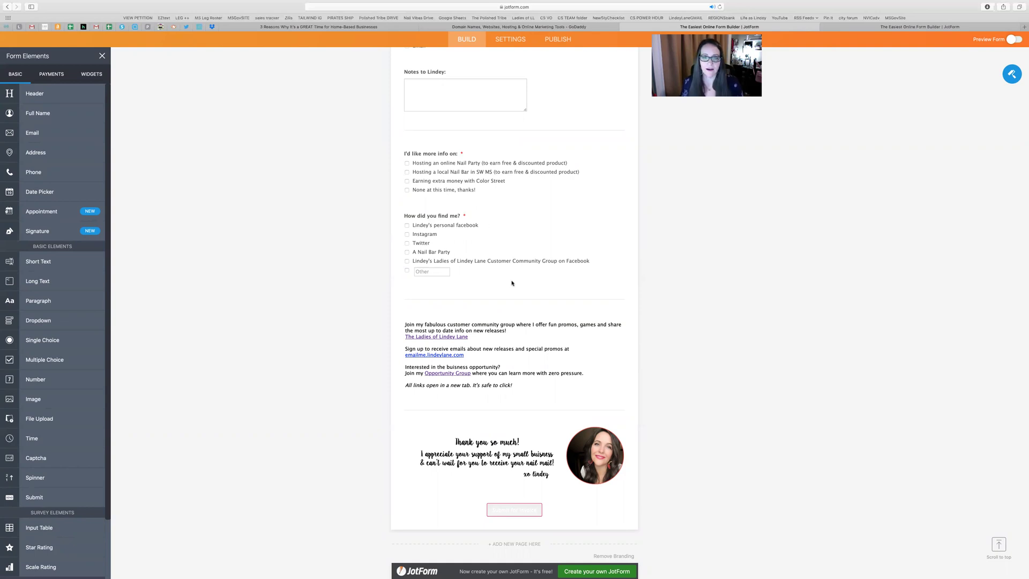
{"action": "scroll", "coordinate": [511, 282], "scroll_direction": "down", "scroll_amount": 1}
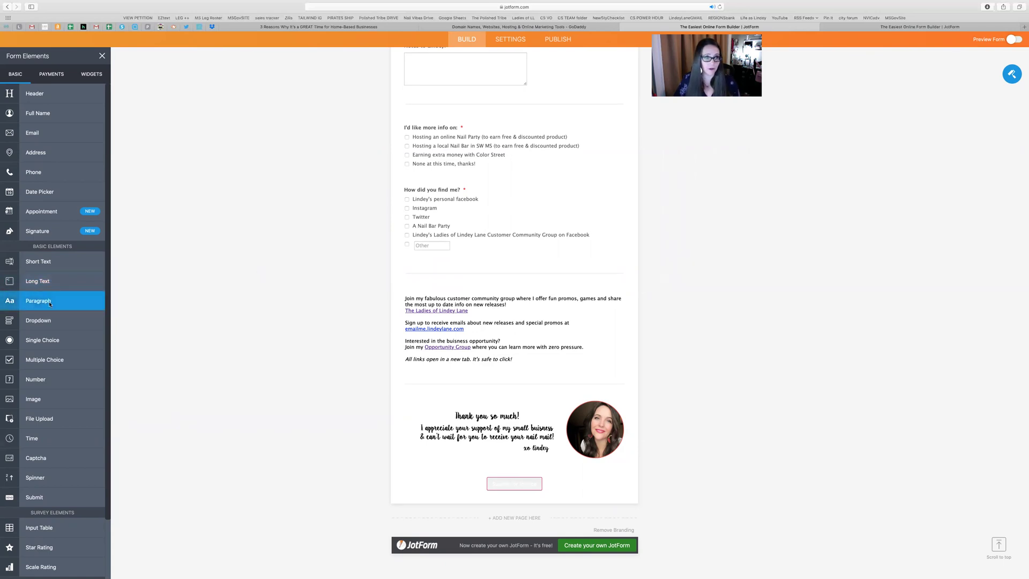
- Open the closing paragraph with the community, e-mail and opportunity links in its text editor, review the links, and close the editor
{"action": "left_click", "coordinate": [542, 316]}
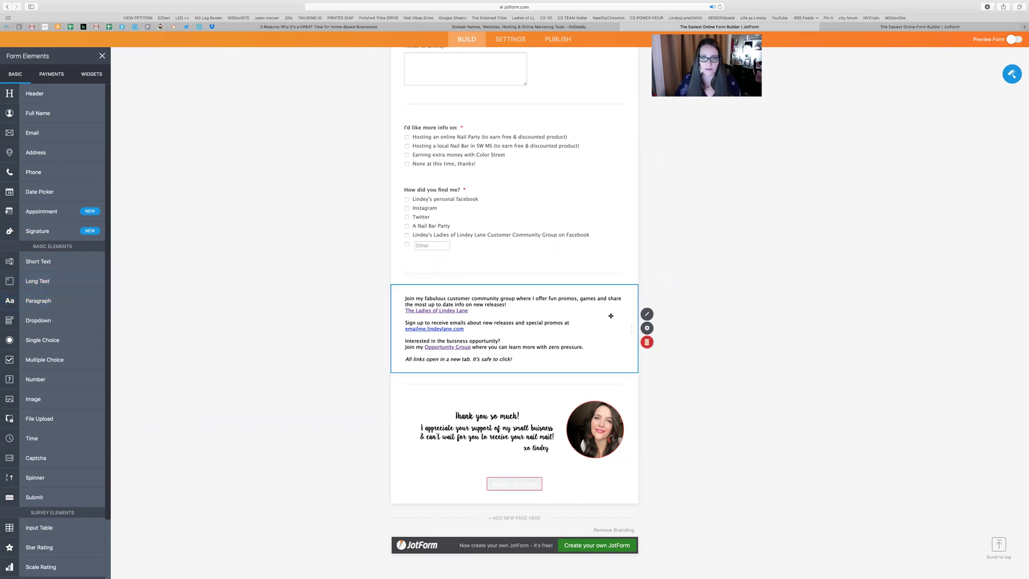
{"action": "left_click", "coordinate": [646, 316]}
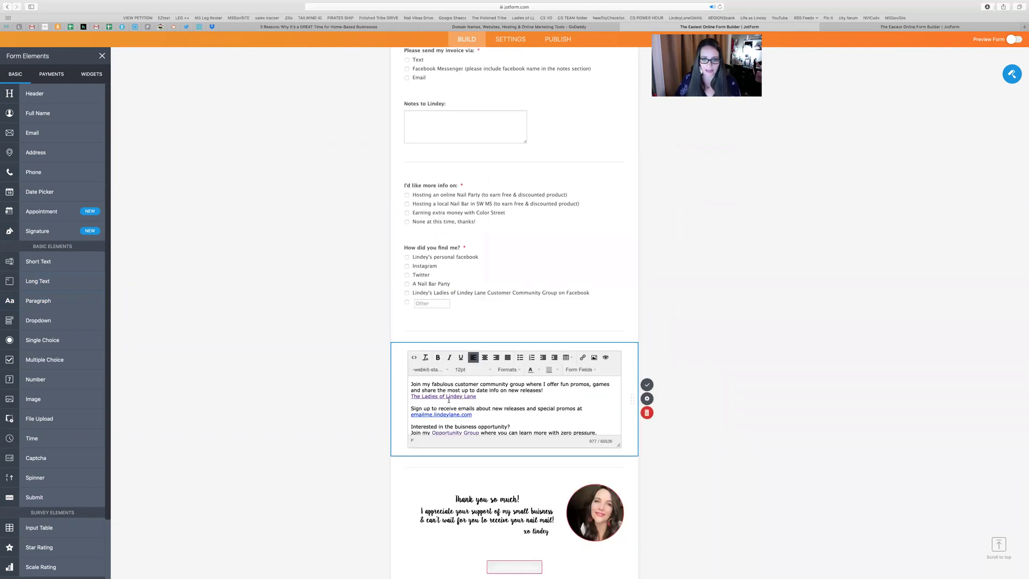
{"action": "left_click", "coordinate": [477, 397]}
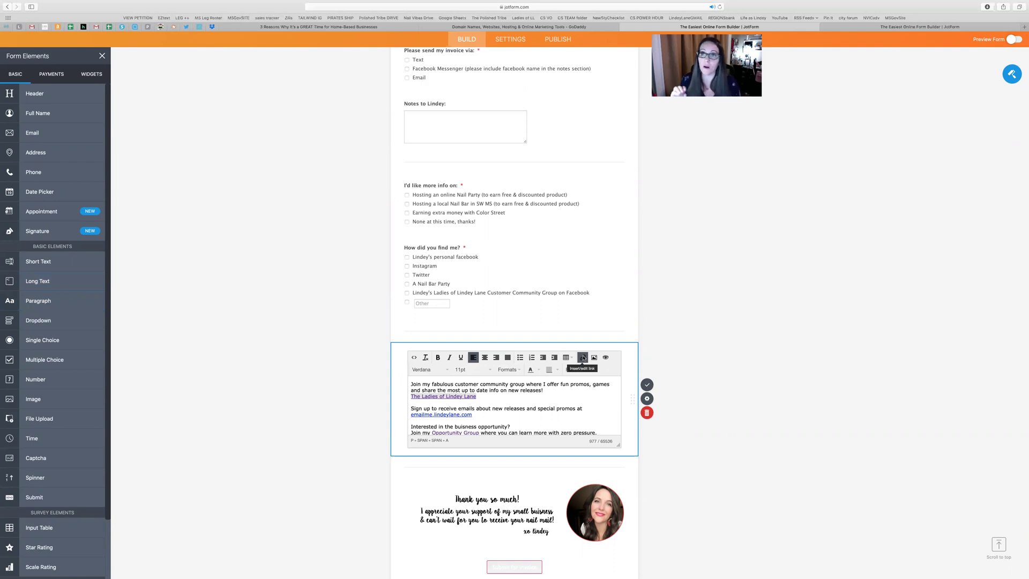
{"action": "scroll", "coordinate": [536, 403], "scroll_direction": "down", "scroll_amount": 2}
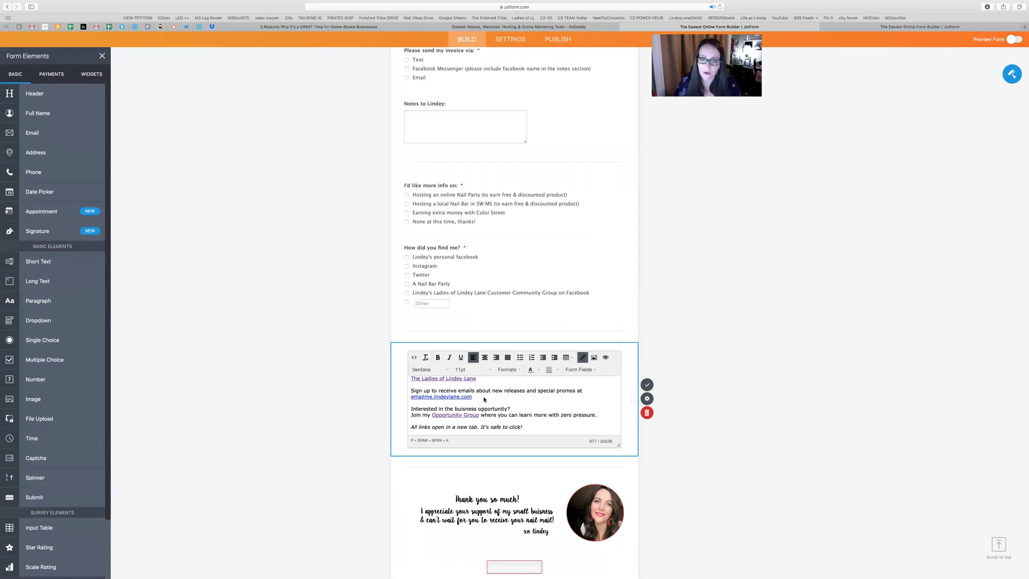
{"action": "scroll", "coordinate": [487, 403], "scroll_direction": "down", "scroll_amount": 2}
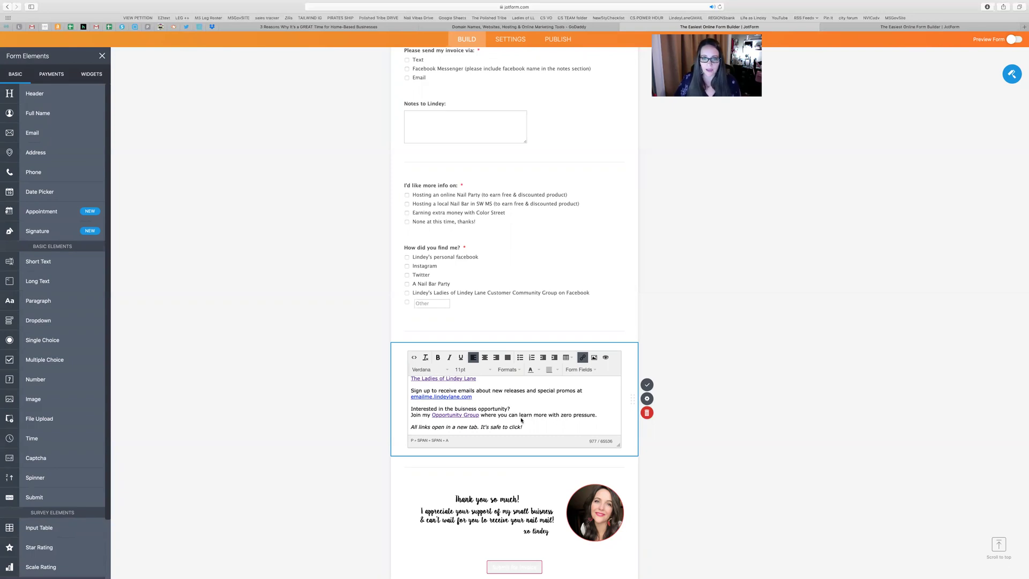
{"action": "left_click", "coordinate": [647, 384]}
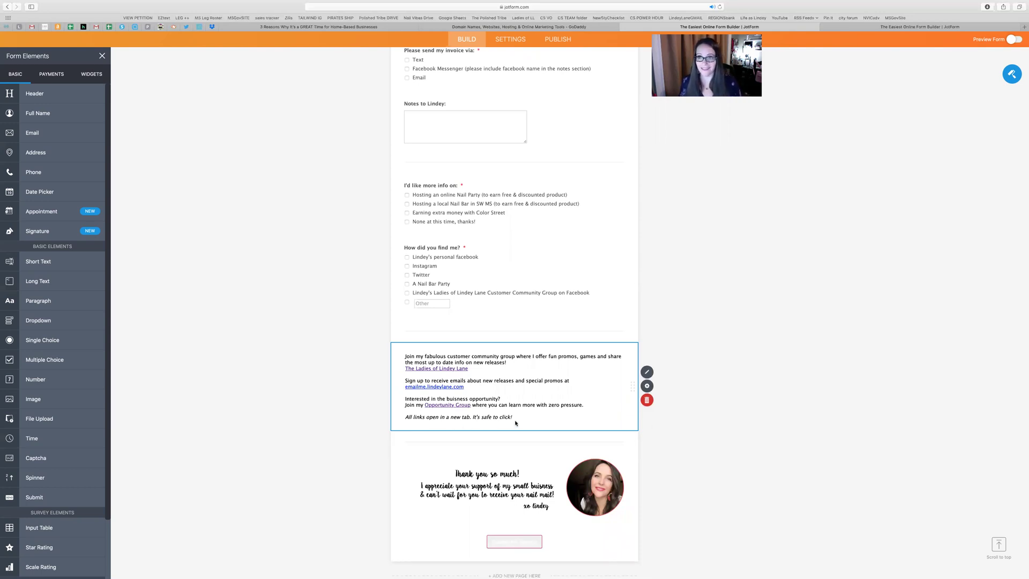
- Open the properties of the thank-you signature image, review its image options, and close the properties
{"action": "left_click", "coordinate": [508, 469]}
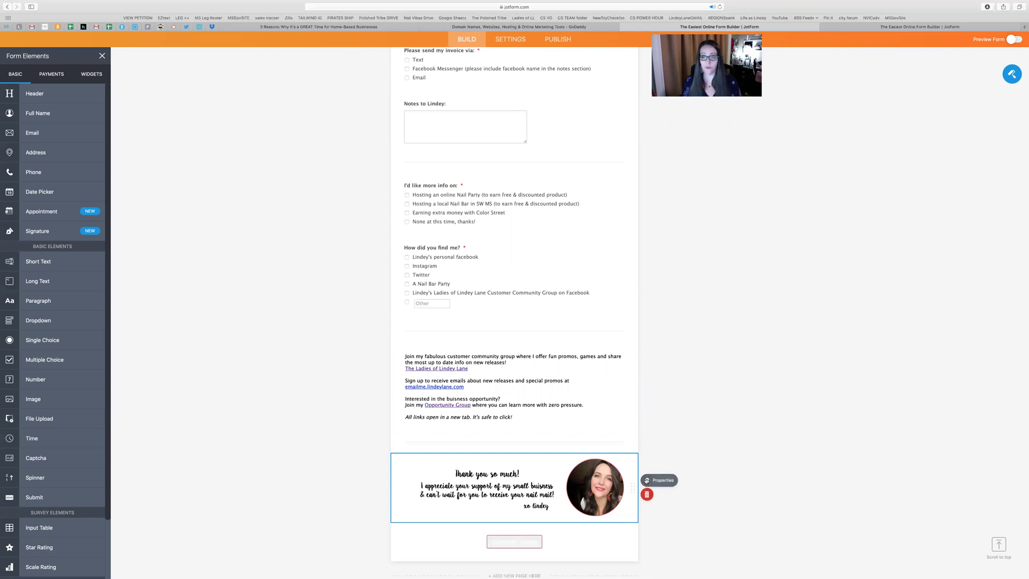
{"action": "left_click", "coordinate": [647, 480]}
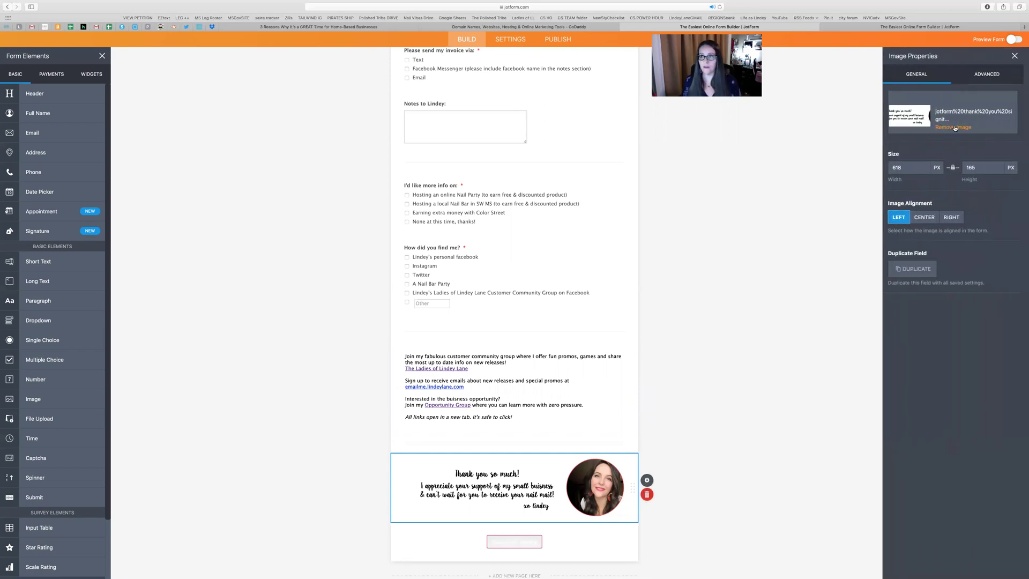
{"action": "left_click", "coordinate": [955, 127]}
{"action": "left_click", "coordinate": [913, 112]}
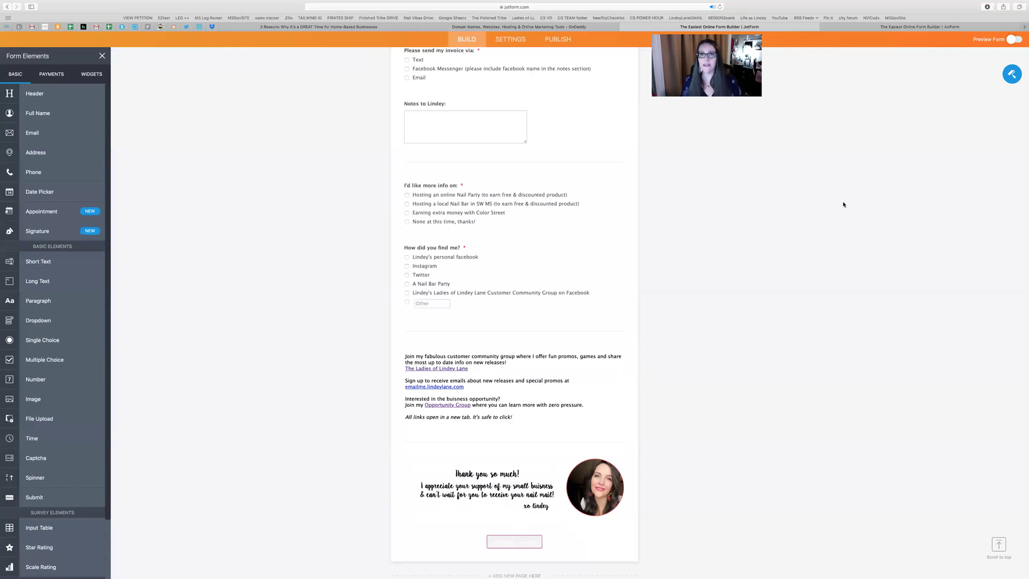
- Preview the form in the tablet view and look through it down to the Submit for Invoice button
{"action": "scroll", "coordinate": [843, 202], "scroll_direction": "up", "scroll_amount": 5}
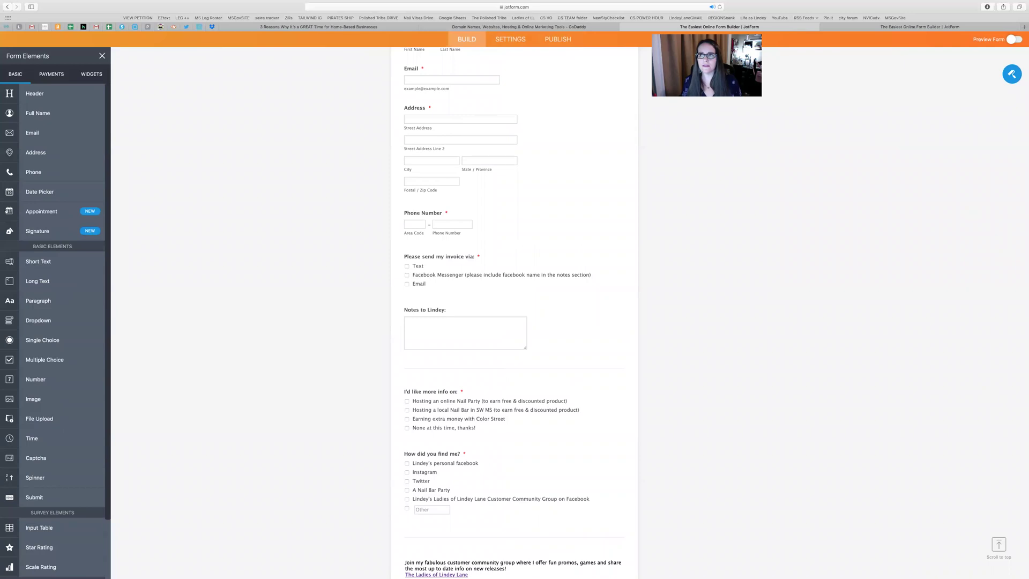
{"action": "left_click", "coordinate": [1011, 39]}
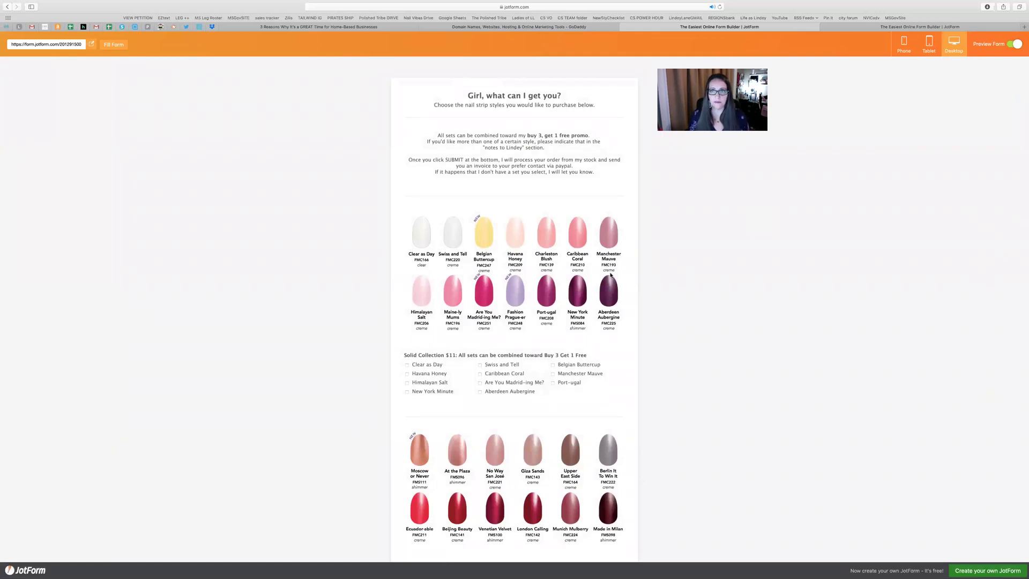
{"action": "left_click", "coordinate": [929, 42]}
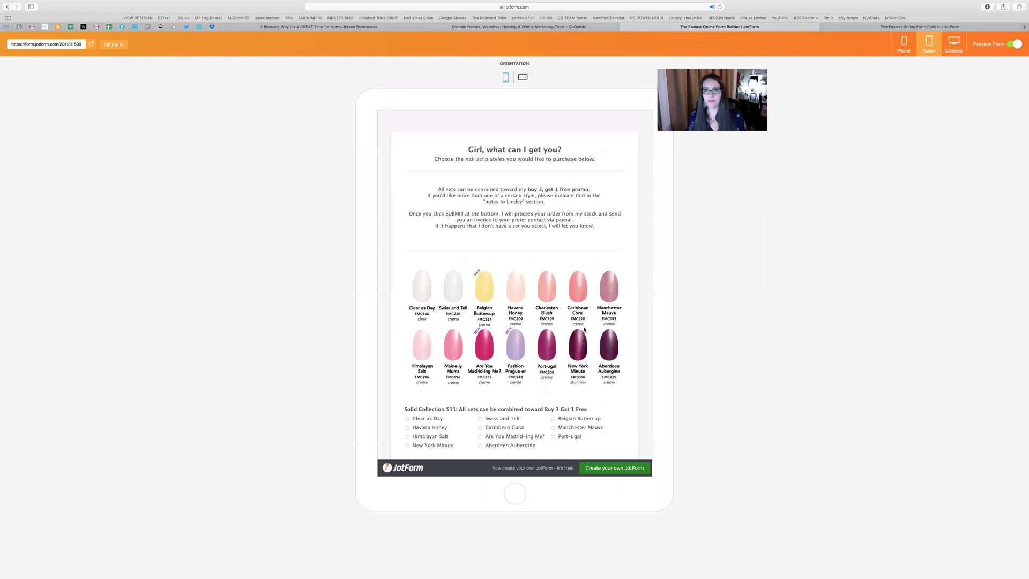
{"action": "scroll", "coordinate": [584, 329], "scroll_direction": "down", "scroll_amount": 20}
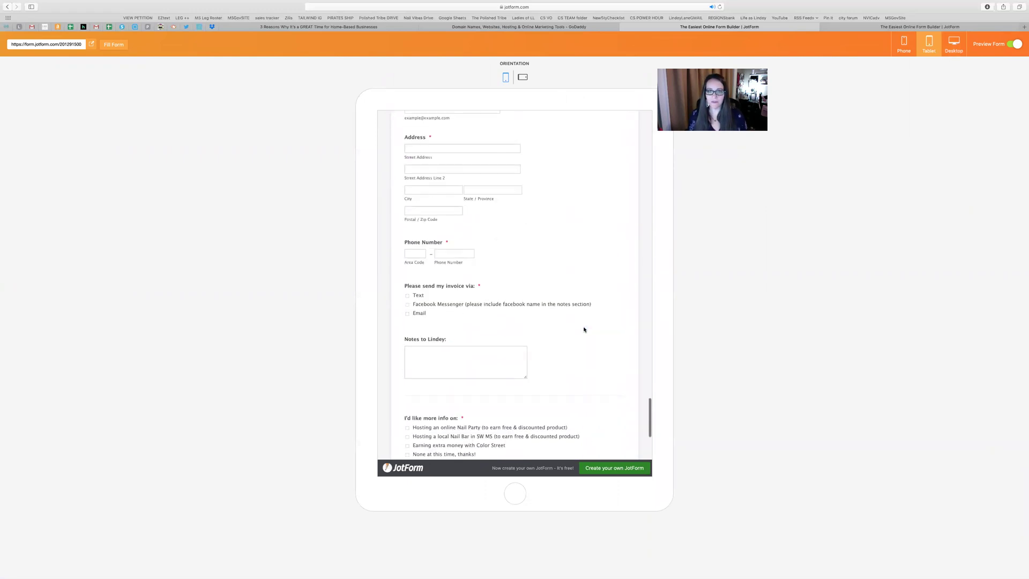
{"action": "scroll", "coordinate": [584, 330], "scroll_direction": "down", "scroll_amount": 15}
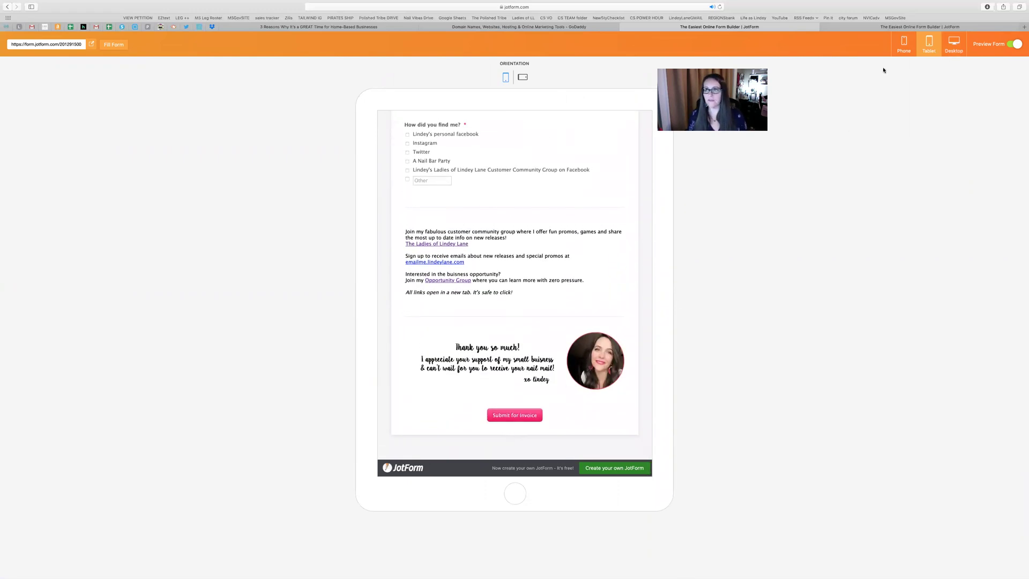
- Preview the form in the phone view, checking it down to its end and back to the heading
{"action": "left_click", "coordinate": [904, 43]}
{"action": "scroll", "coordinate": [518, 250], "scroll_direction": "down", "scroll_amount": 3}
{"action": "scroll", "coordinate": [517, 249], "scroll_direction": "down", "scroll_amount": 10}
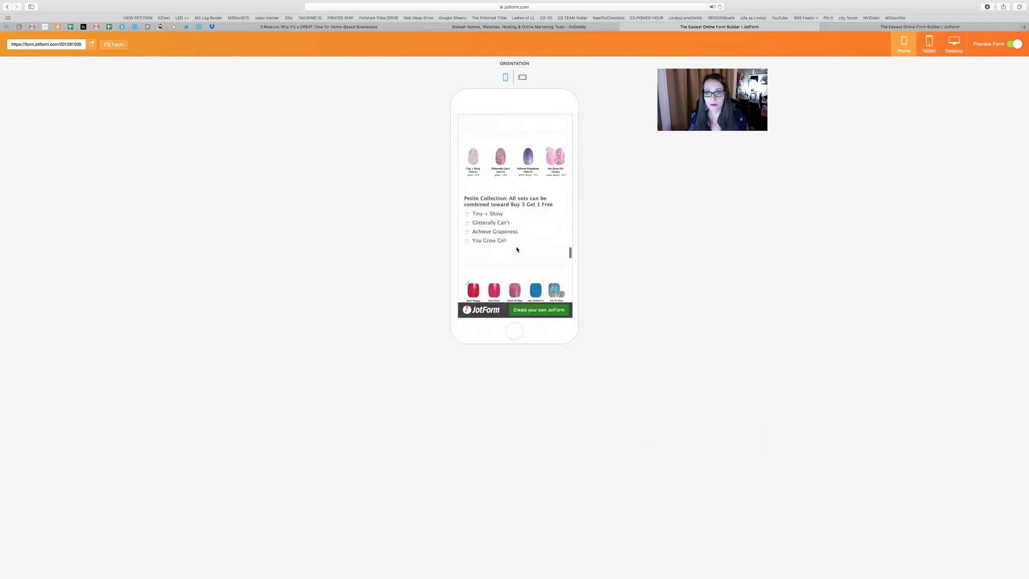
{"action": "scroll", "coordinate": [517, 250], "scroll_direction": "down", "scroll_amount": 15}
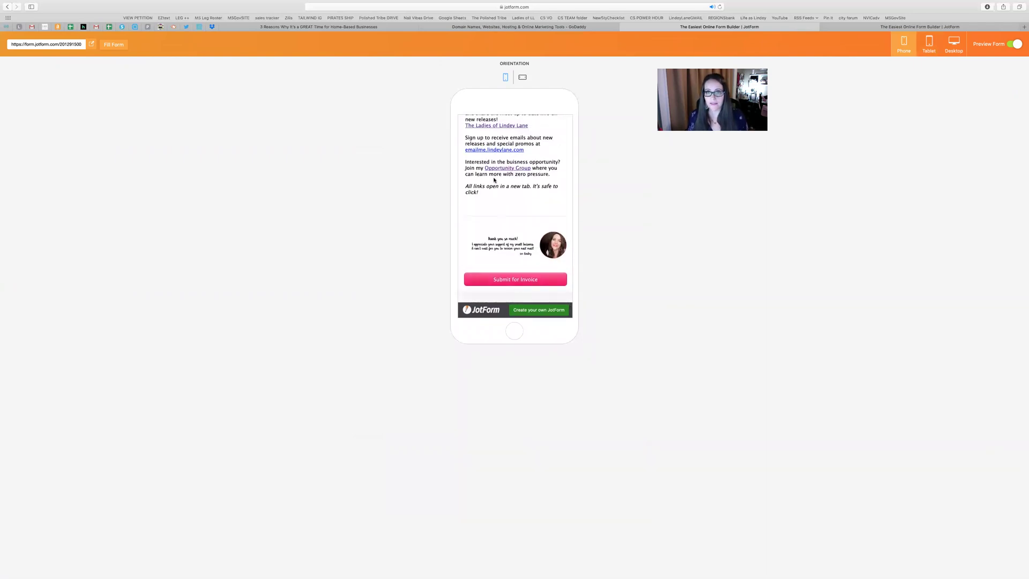
{"action": "scroll", "coordinate": [495, 180], "scroll_direction": "up", "scroll_amount": 20}
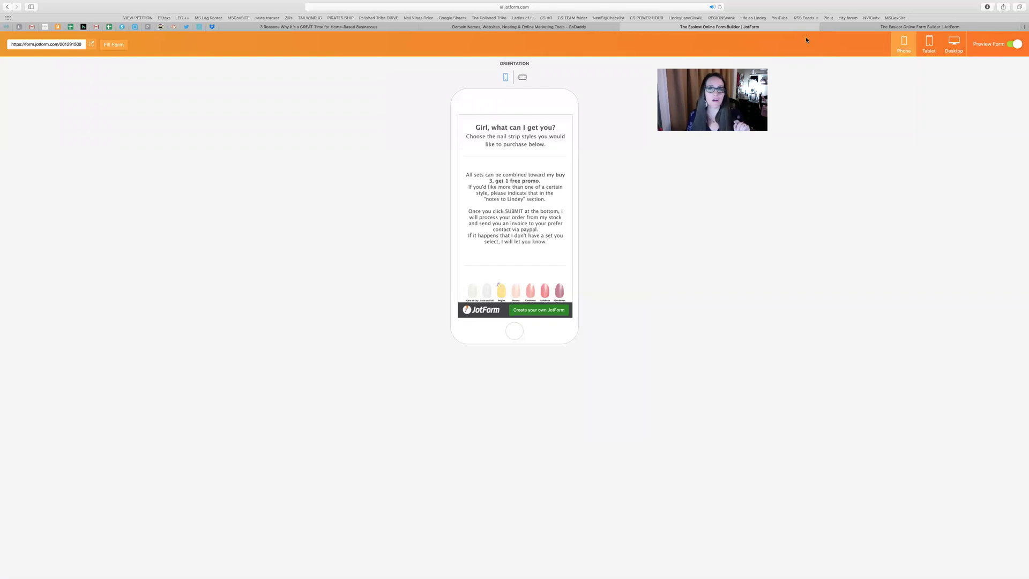
- Switch to Gmail, examine the order form submission email with its received date and sender, and open a reply to it
{"action": "mouse_move", "coordinate": [247, 2]}
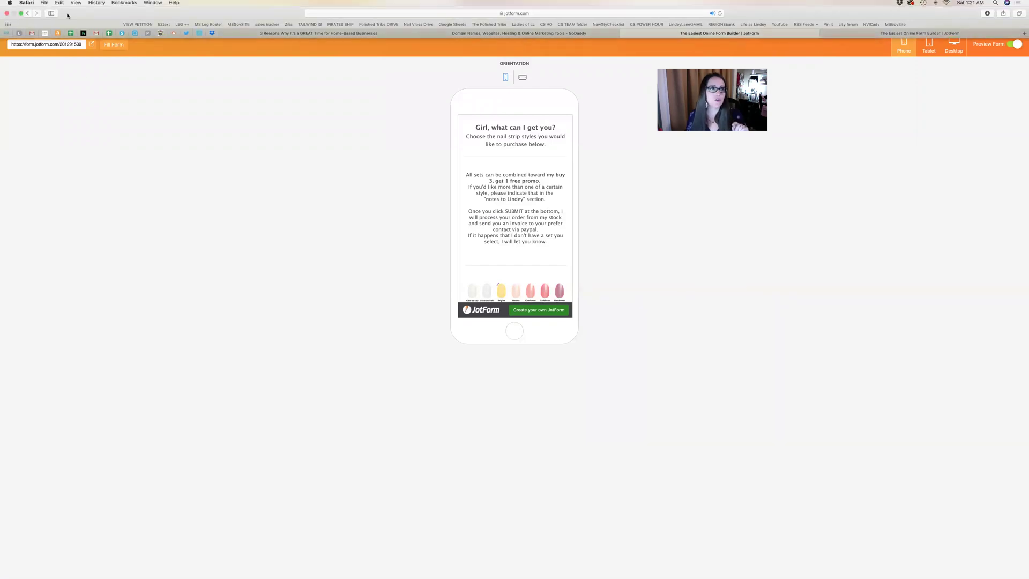
{"action": "left_click", "coordinate": [32, 35]}
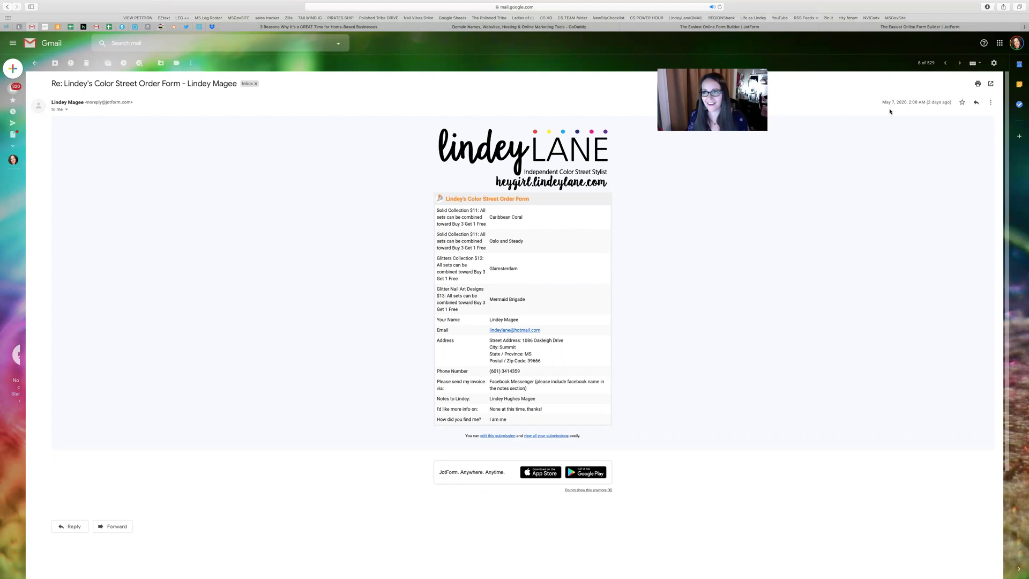
{"action": "left_click_drag", "start_coordinate": [884, 101], "coordinate": [926, 107]}
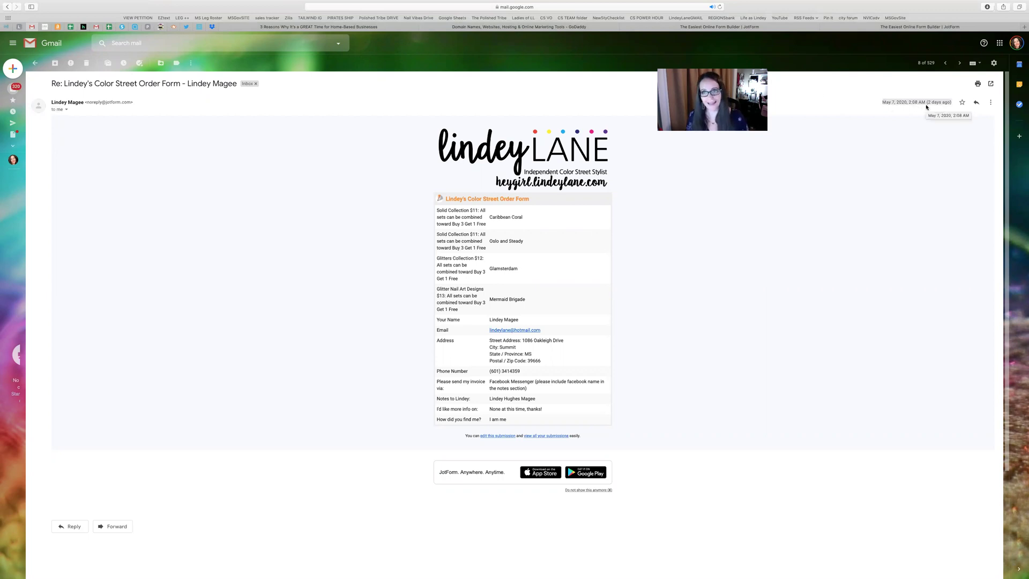
{"action": "left_click", "coordinate": [679, 248]}
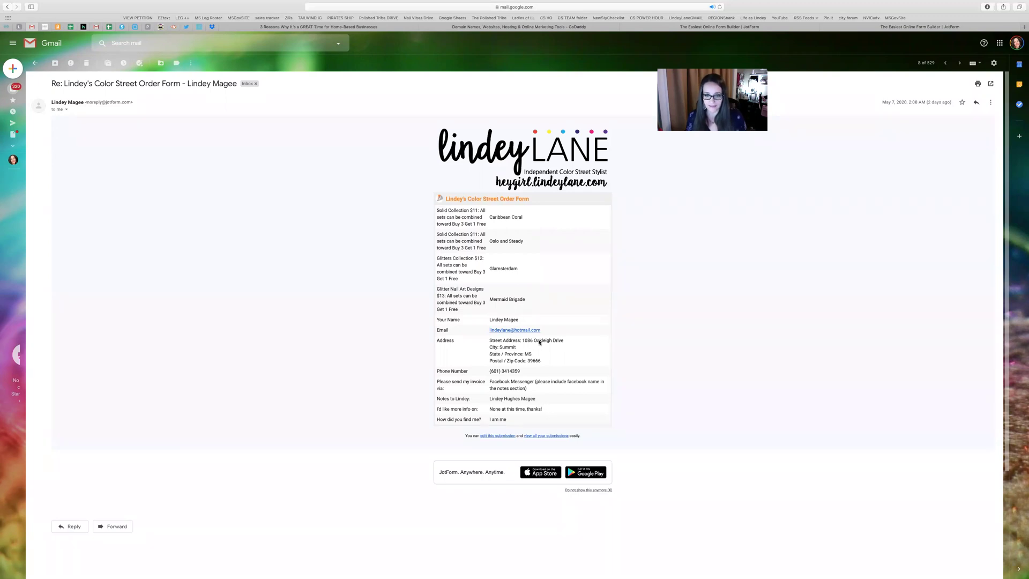
{"action": "scroll", "coordinate": [540, 342], "scroll_direction": "down", "scroll_amount": 2}
{"action": "scroll", "coordinate": [540, 342], "scroll_direction": "up", "scroll_amount": 2}
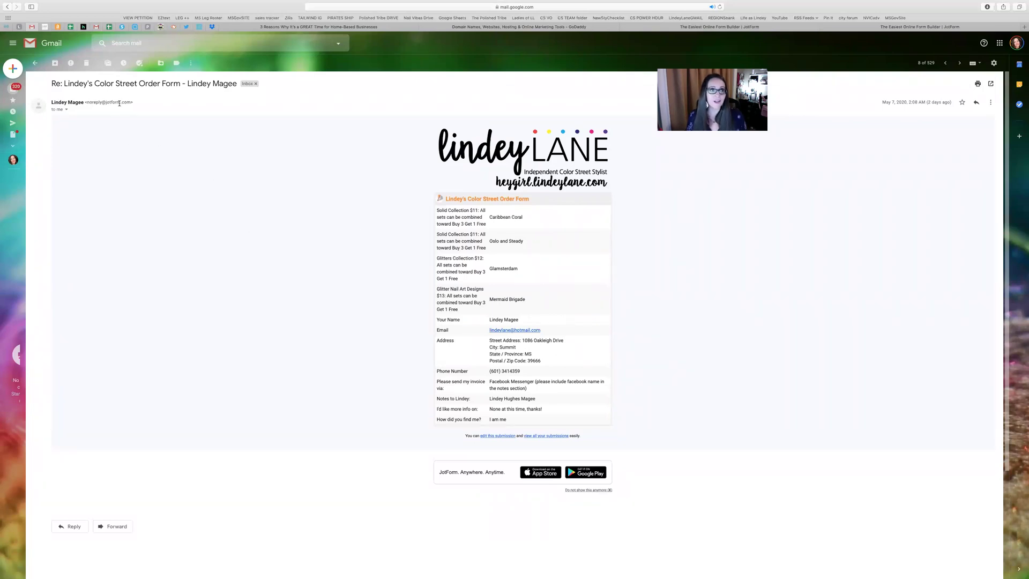
{"action": "scroll", "coordinate": [154, 116], "scroll_direction": "down", "scroll_amount": 1}
{"action": "scroll", "coordinate": [154, 119], "scroll_direction": "up", "scroll_amount": 1}
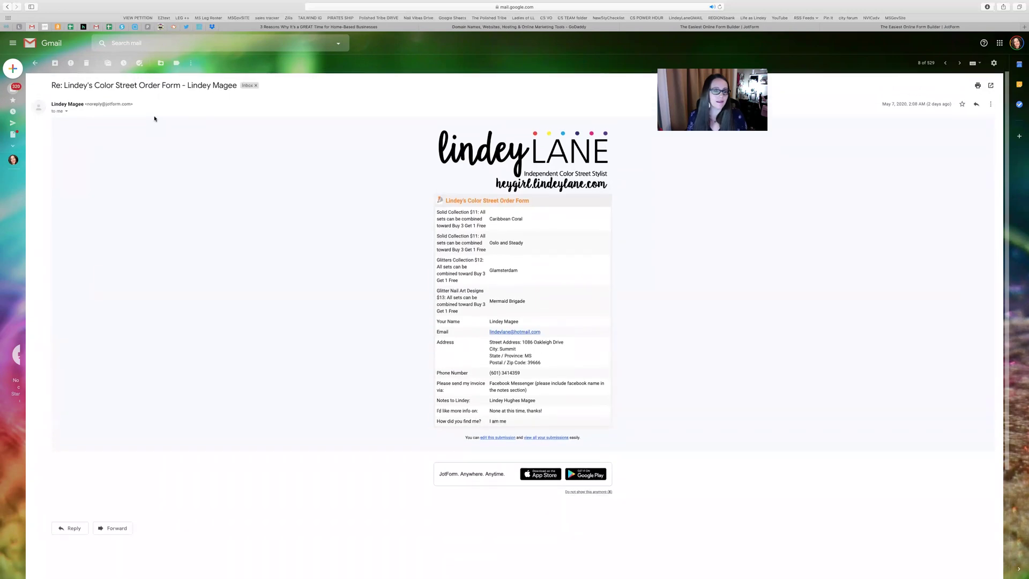
{"action": "left_click", "coordinate": [68, 526]}
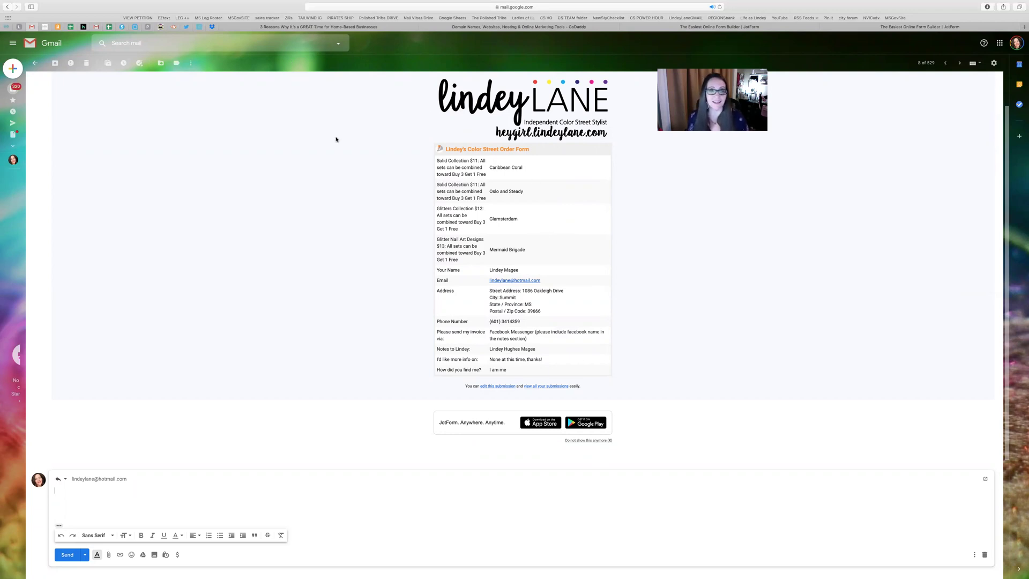
- Switch to the sample order form in JotForm and view its form settings and the available condition types
{"action": "left_click", "coordinate": [878, 27]}
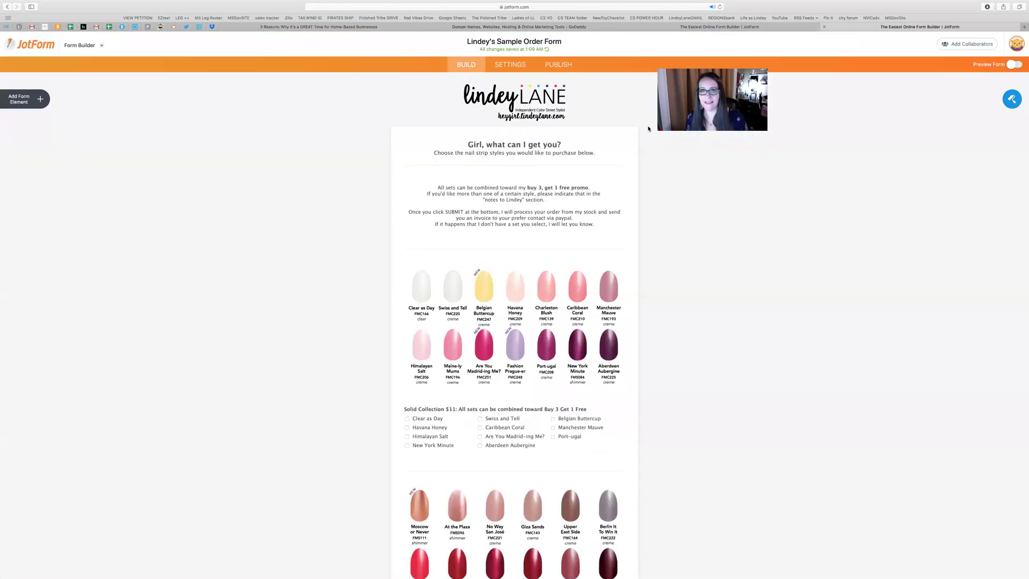
{"action": "left_click", "coordinate": [512, 67]}
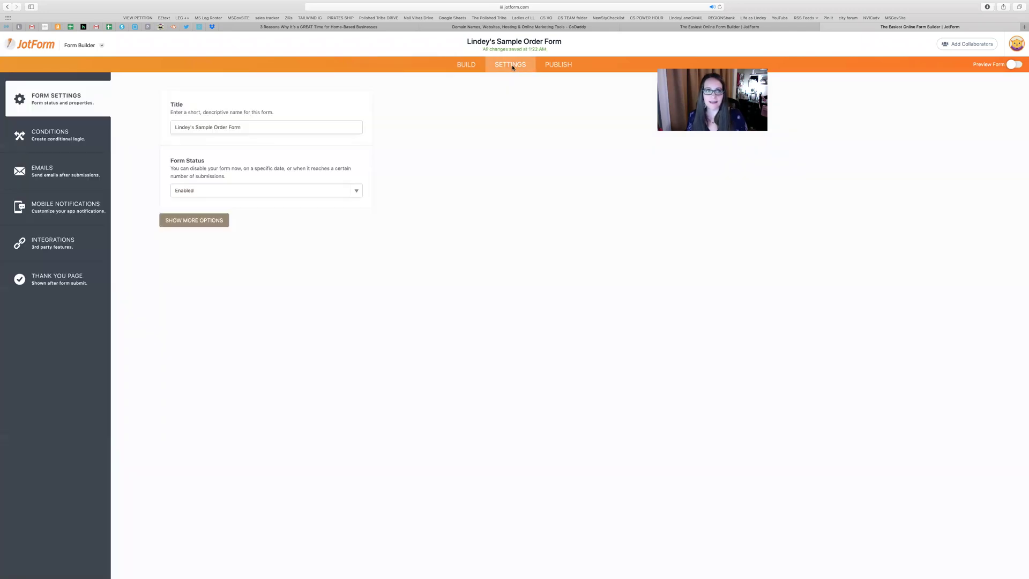
{"action": "left_click", "coordinate": [463, 66]}
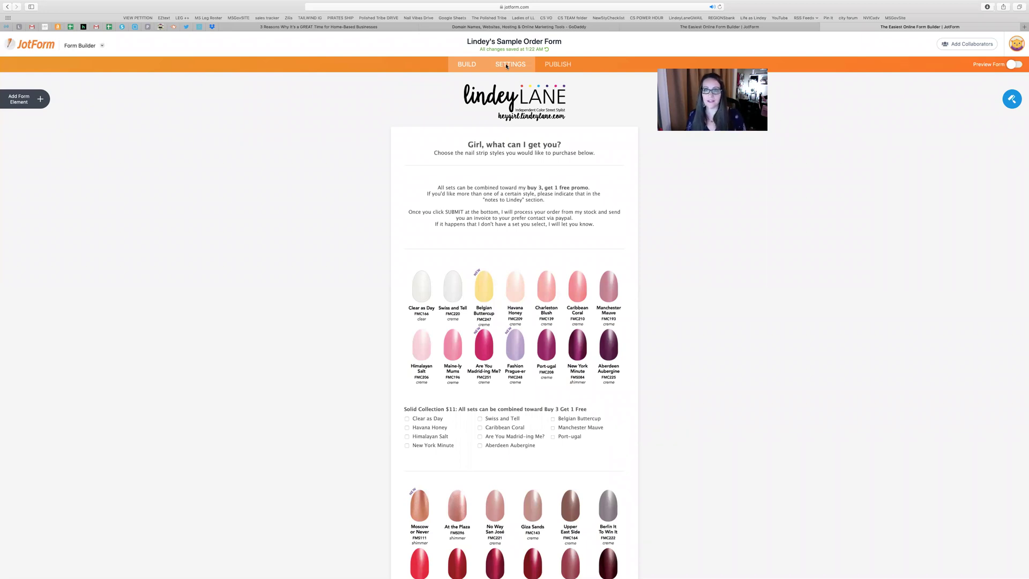
{"action": "left_click", "coordinate": [506, 66]}
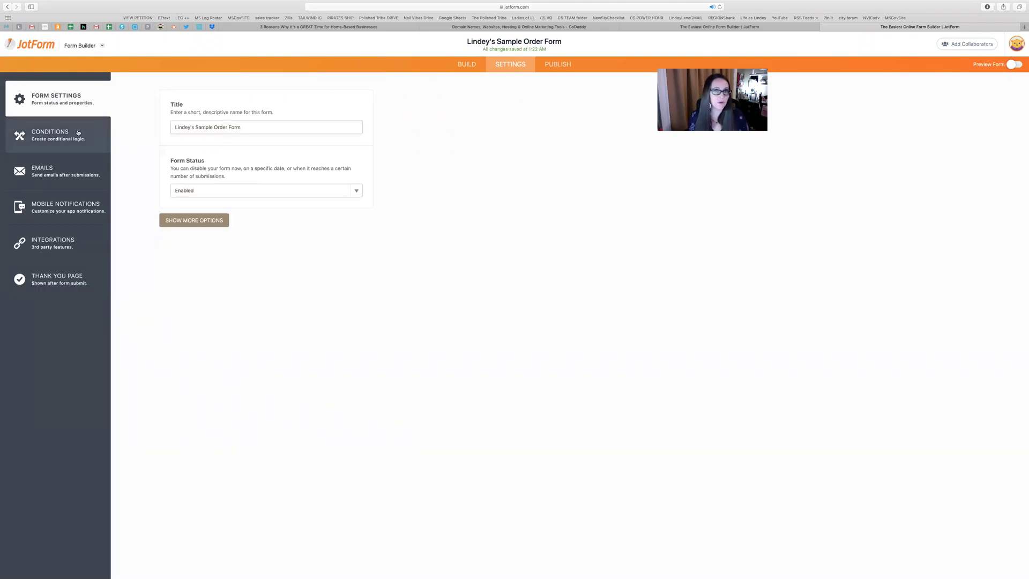
{"action": "left_click", "coordinate": [47, 136]}
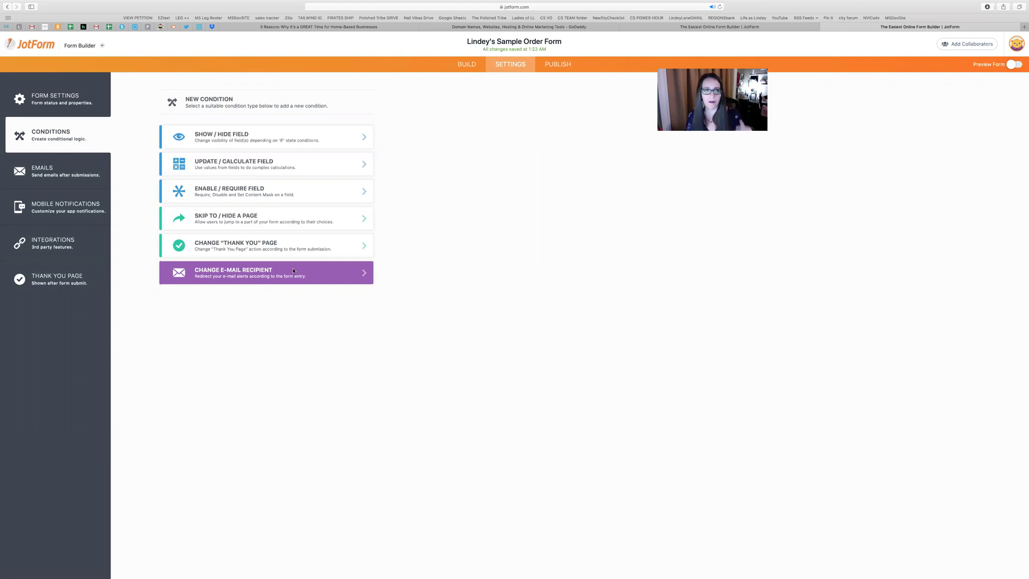
- Open the form's thank you response email for editing and read through its subject and content down to the signature
{"action": "left_click", "coordinate": [52, 169]}
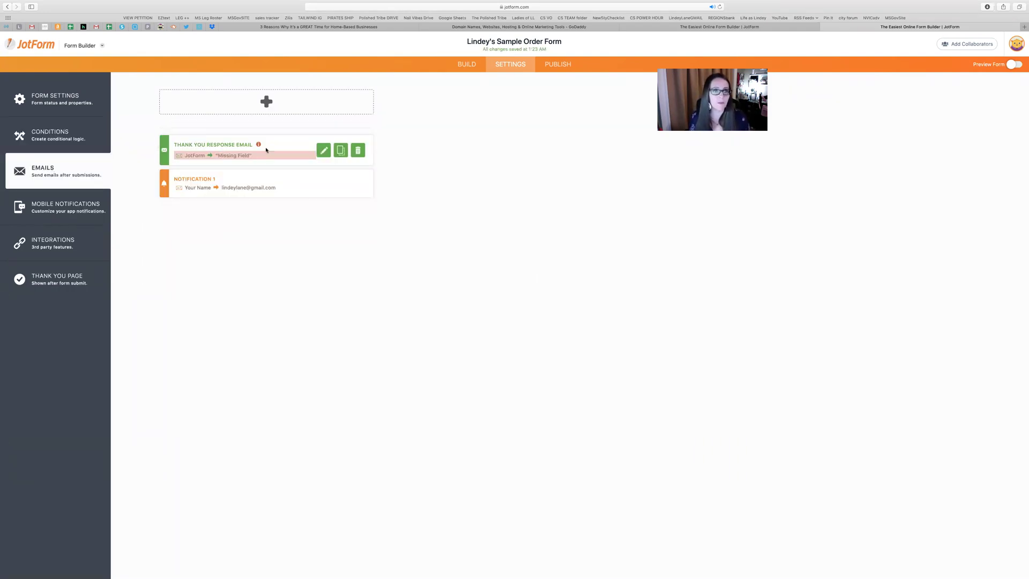
{"action": "left_click", "coordinate": [324, 150]}
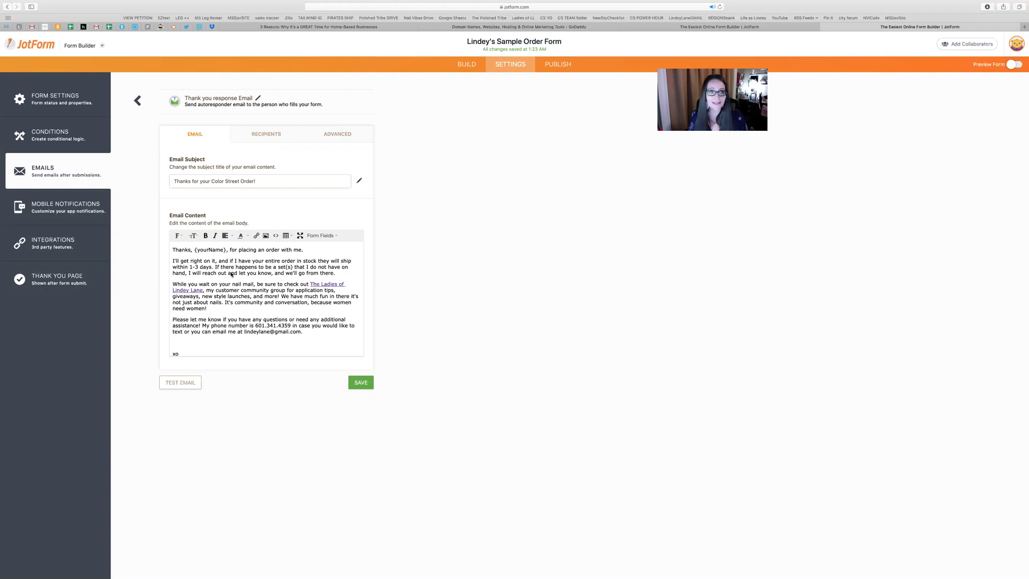
{"action": "scroll", "coordinate": [232, 275], "scroll_direction": "down", "scroll_amount": 3}
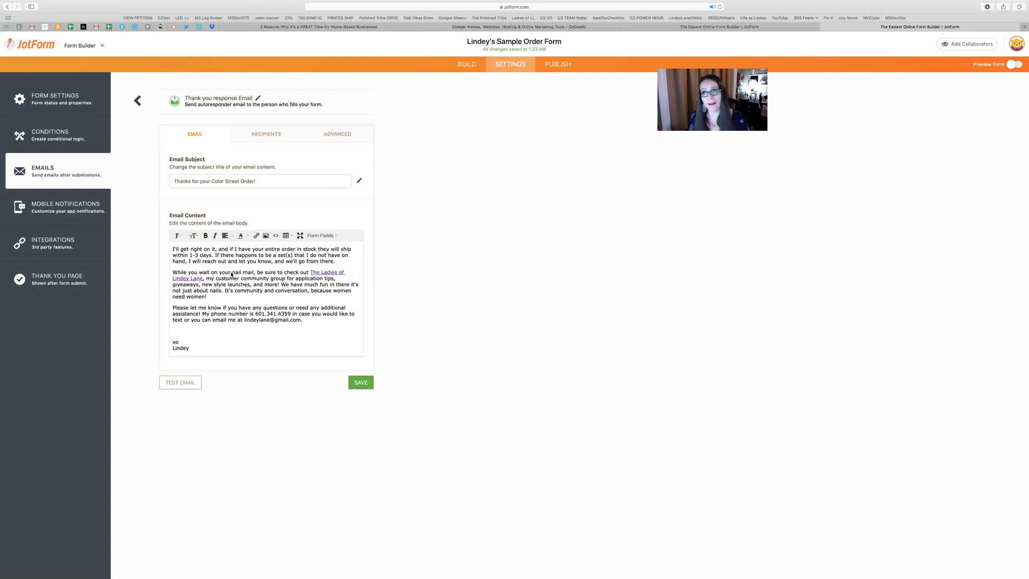
{"action": "scroll", "coordinate": [228, 298], "scroll_direction": "down", "scroll_amount": 1}
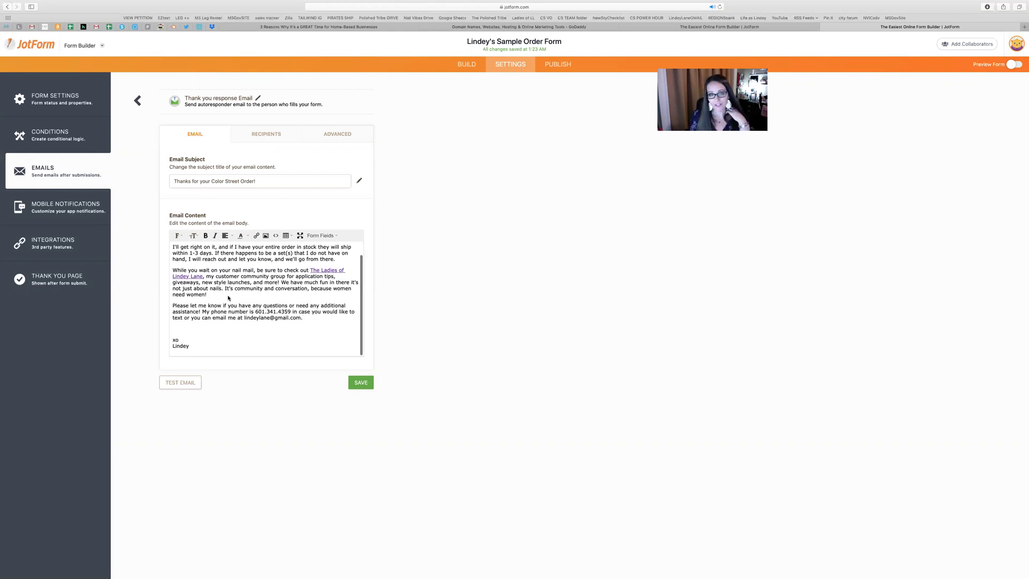
{"action": "scroll", "coordinate": [228, 298], "scroll_direction": "up", "scroll_amount": 1}
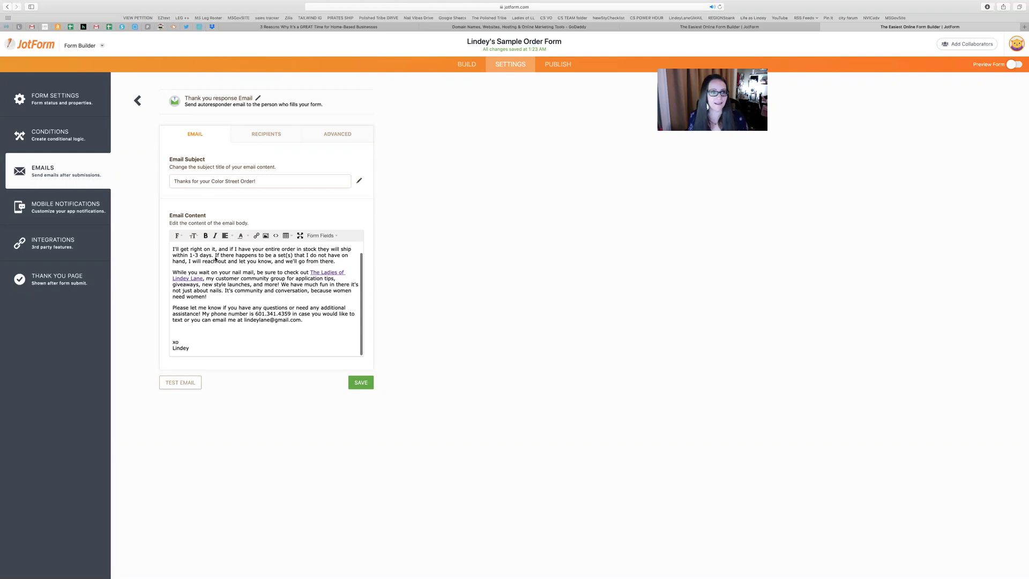
- Review the thank you response email's recipient and advanced options, and return to the list of form emails
{"action": "left_click", "coordinate": [272, 138]}
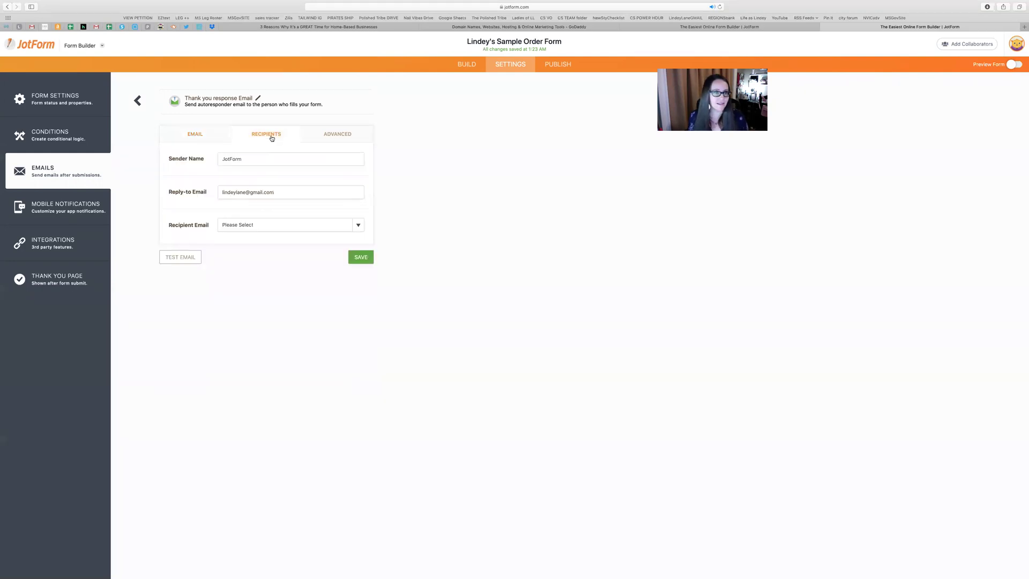
{"action": "left_click", "coordinate": [331, 136]}
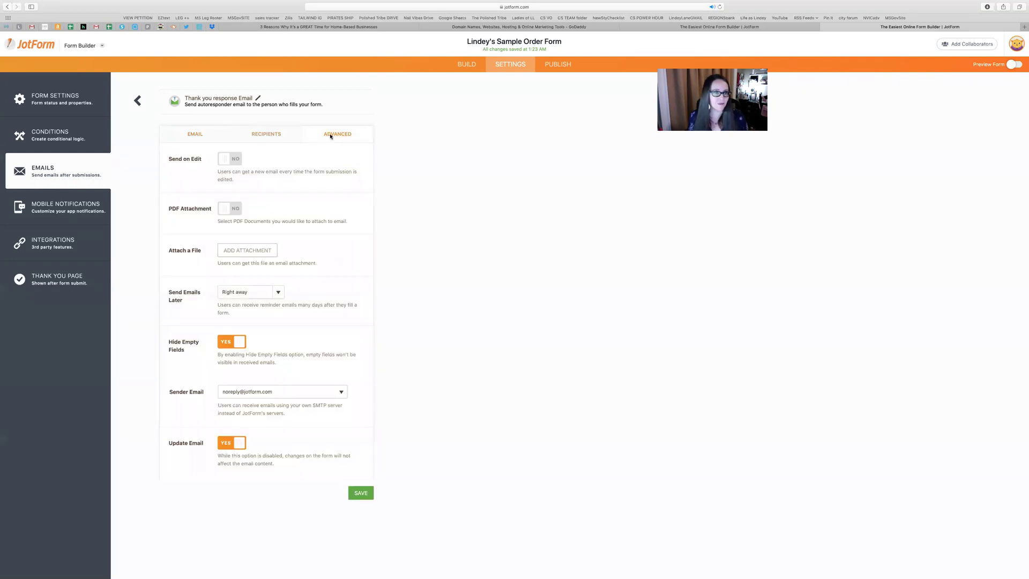
{"action": "left_click", "coordinate": [195, 133]}
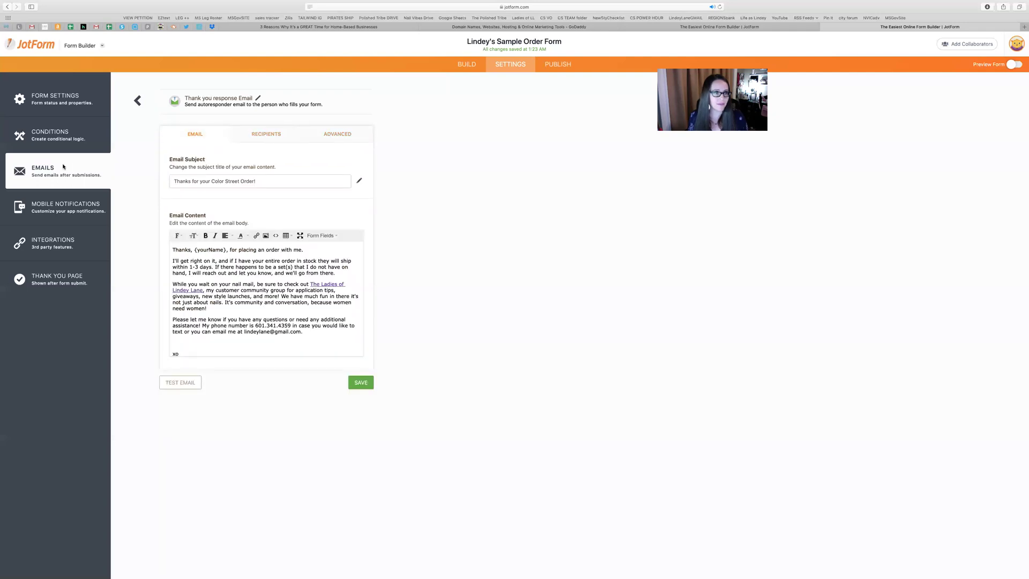
{"action": "left_click", "coordinate": [138, 101]}
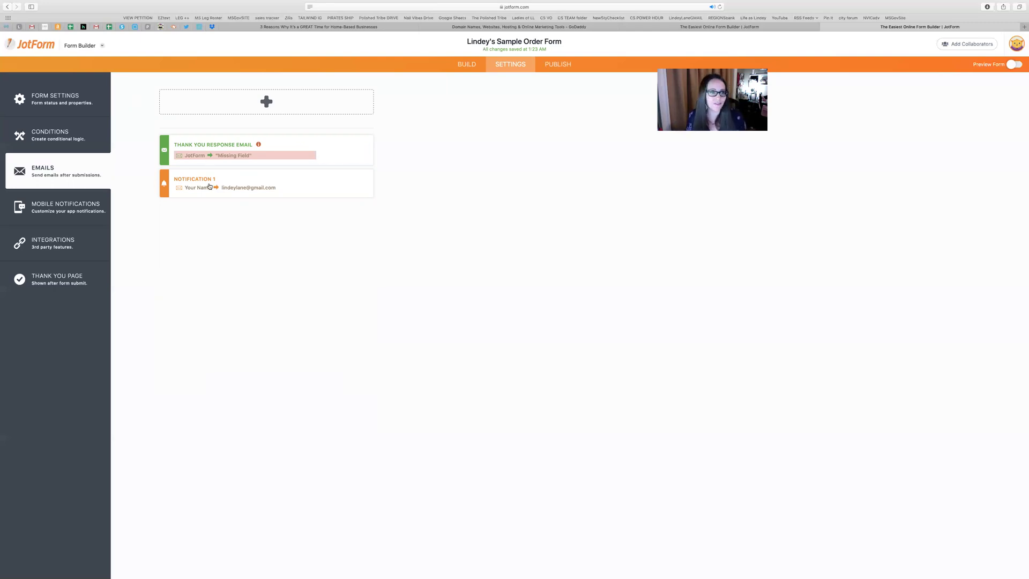
- View the form's mobile notification settings and switch the notifications off and back on
{"action": "left_click", "coordinate": [67, 212]}
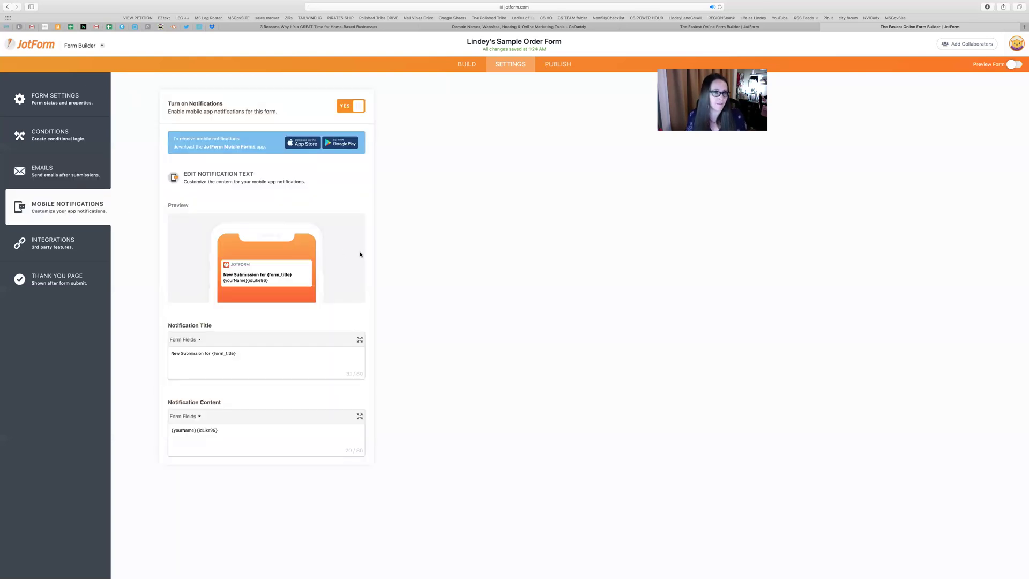
{"action": "left_click", "coordinate": [358, 105]}
{"action": "left_click", "coordinate": [358, 106]}
- View the available third-party integrations and the thank you page shown after submission
{"action": "left_click", "coordinate": [65, 247]}
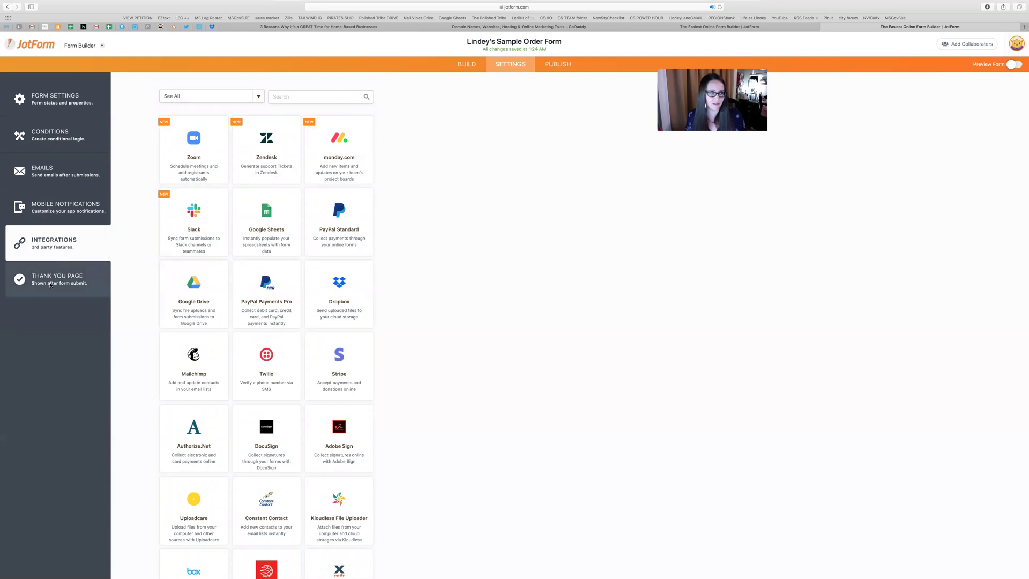
{"action": "left_click", "coordinate": [51, 285]}
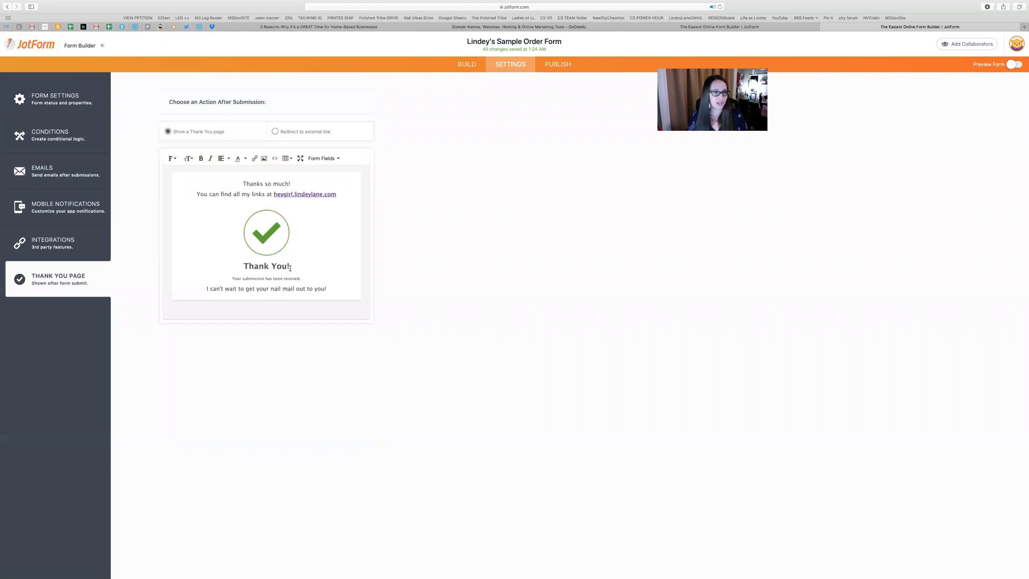
- Copy the form's direct share link from the publishing options and return to building the form
{"action": "left_click", "coordinate": [555, 66]}
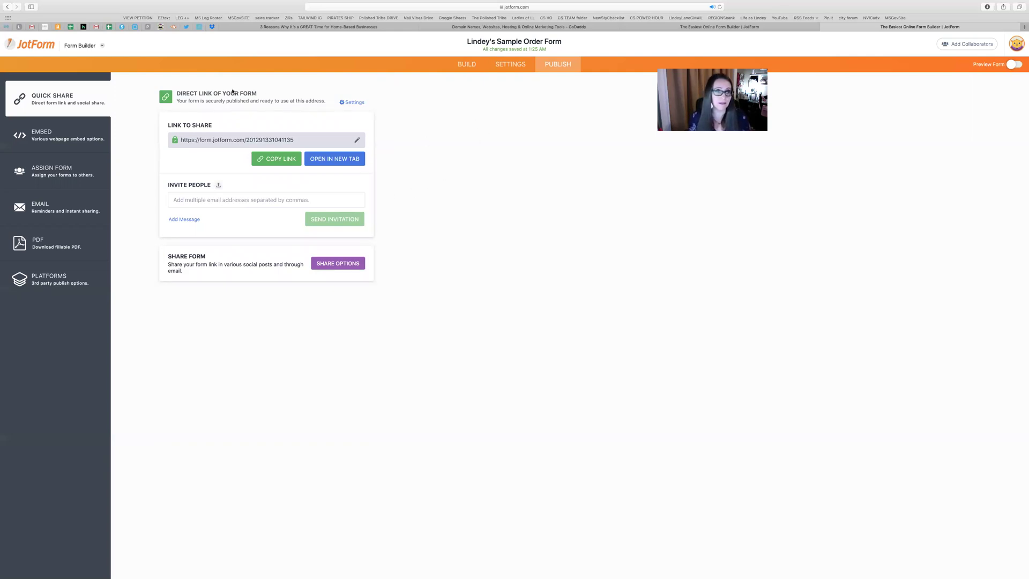
{"action": "left_click", "coordinate": [273, 161]}
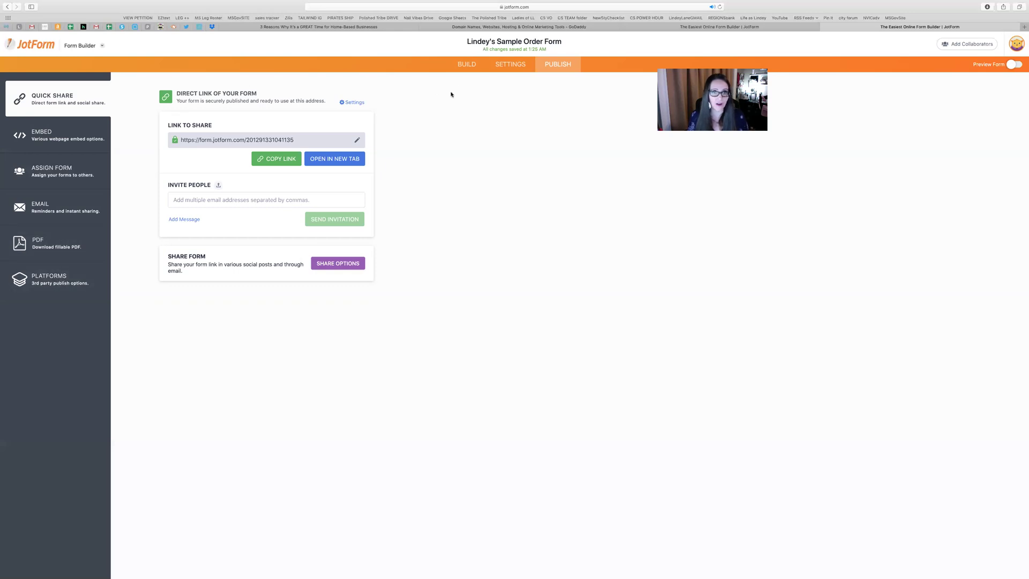
{"action": "left_click", "coordinate": [505, 69]}
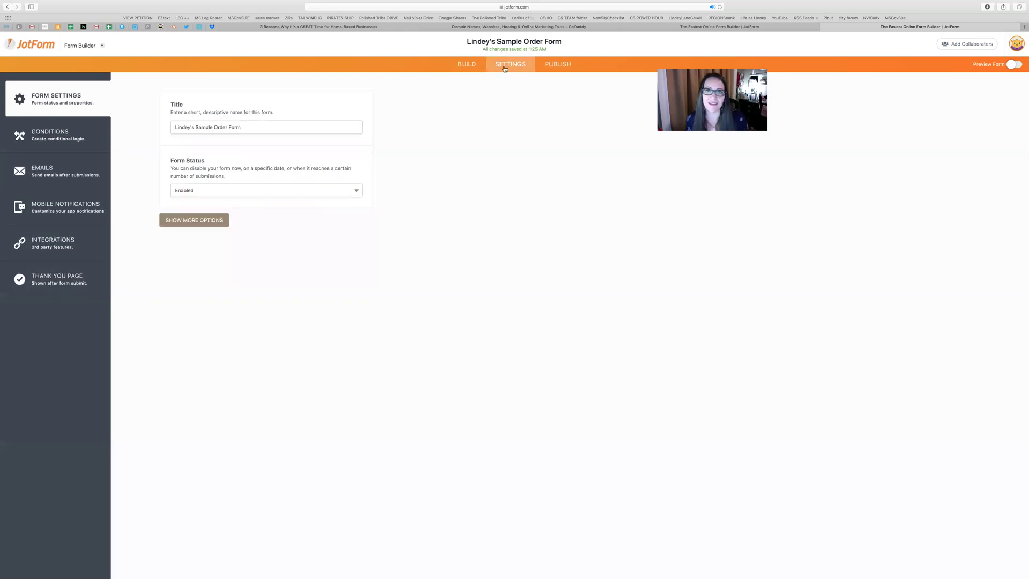
{"action": "left_click", "coordinate": [468, 66]}
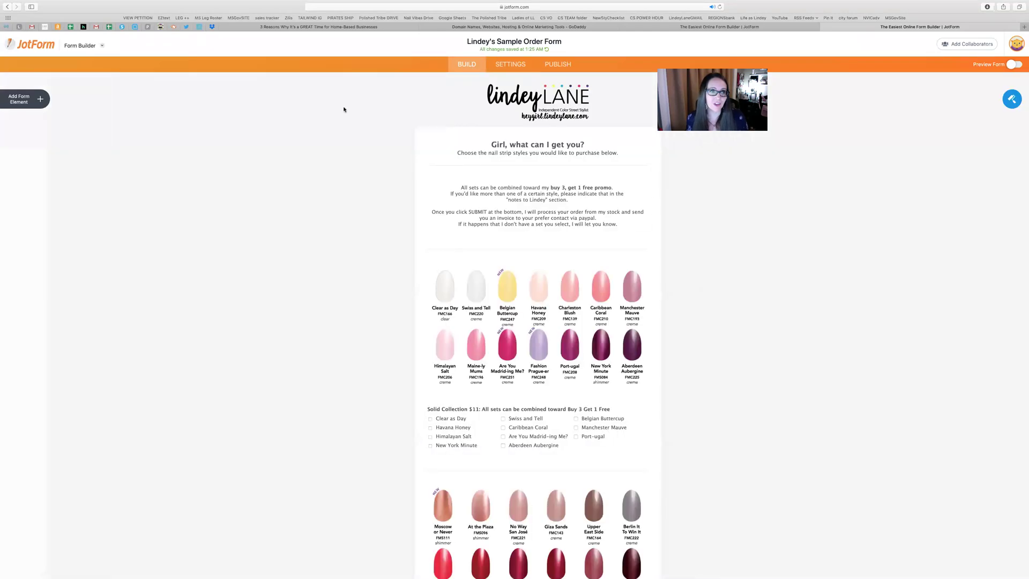